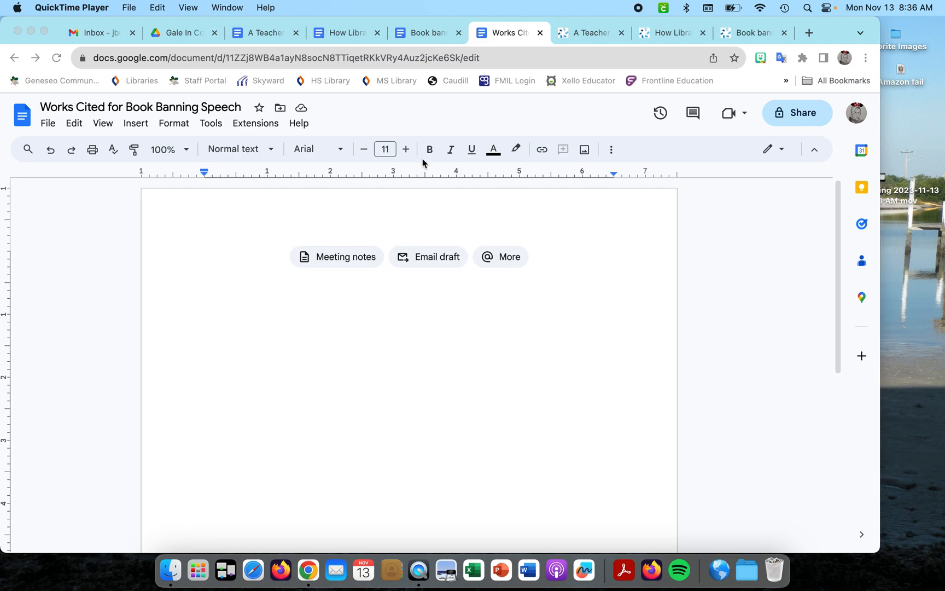
Step: Add the centered title "Works Cited" at the beginning of the blank document
click(276, 254)
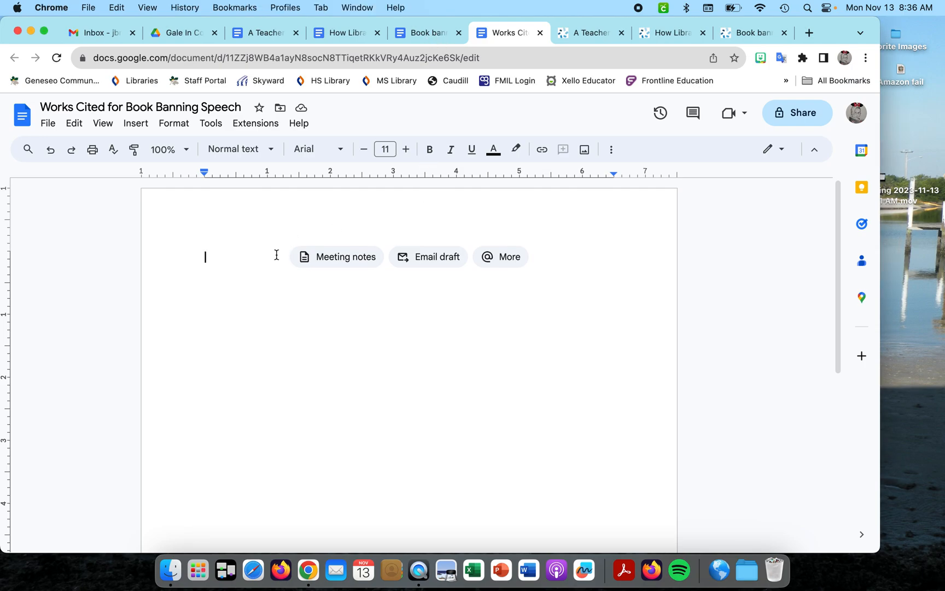
click(611, 149)
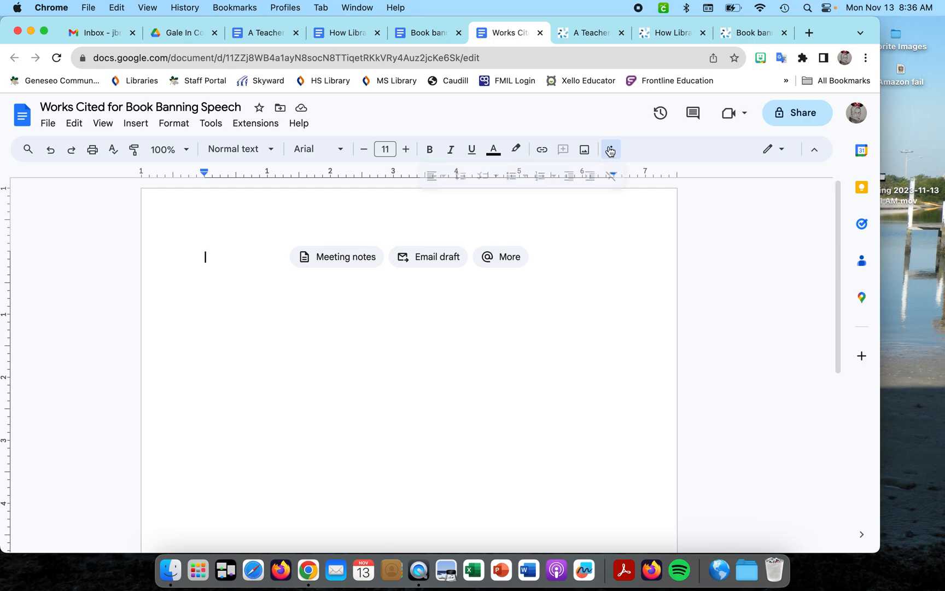
click(434, 176)
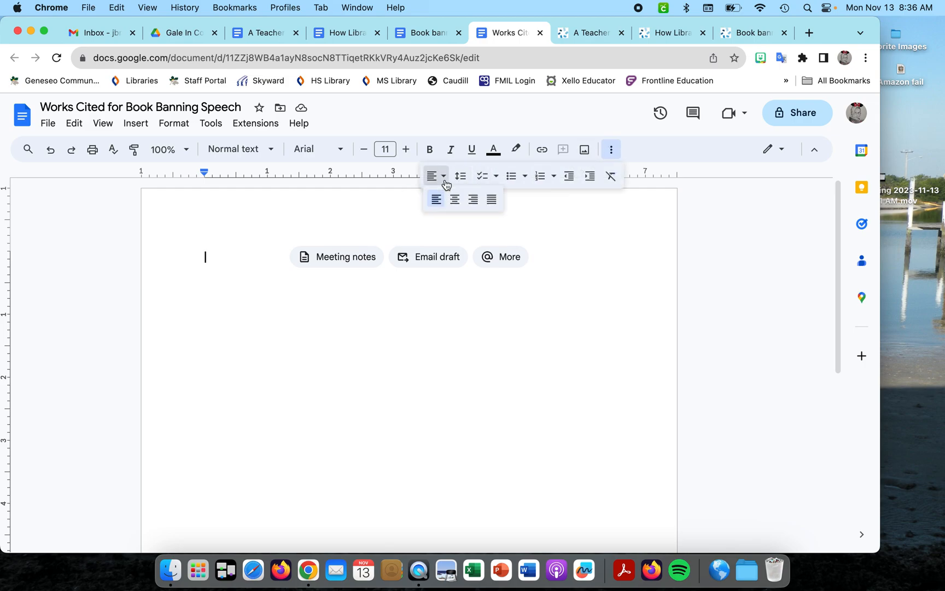
click(454, 201)
text(Works Cited)
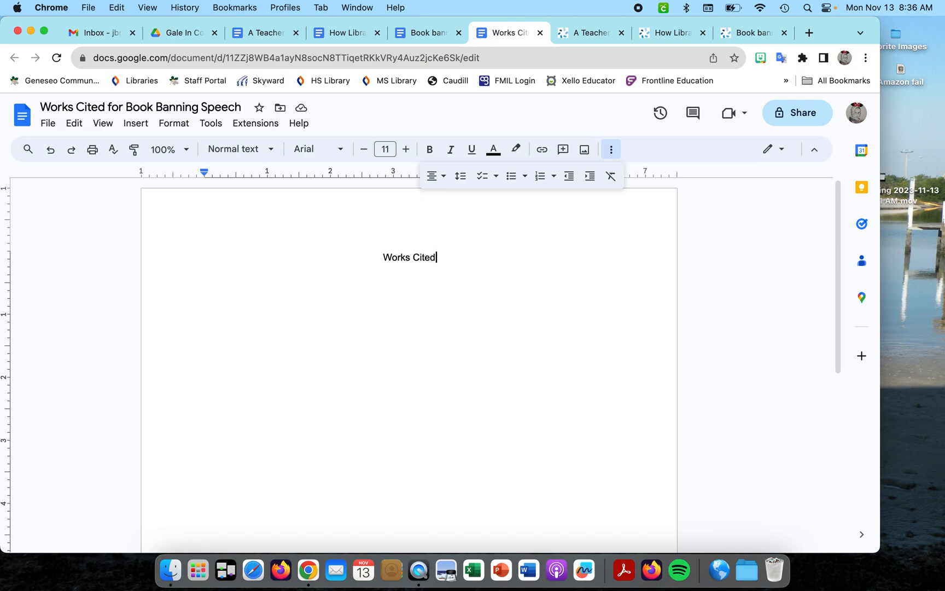
Step: Start a new left-aligned line below the "Works Cited" title
key(Return)
click(433, 176)
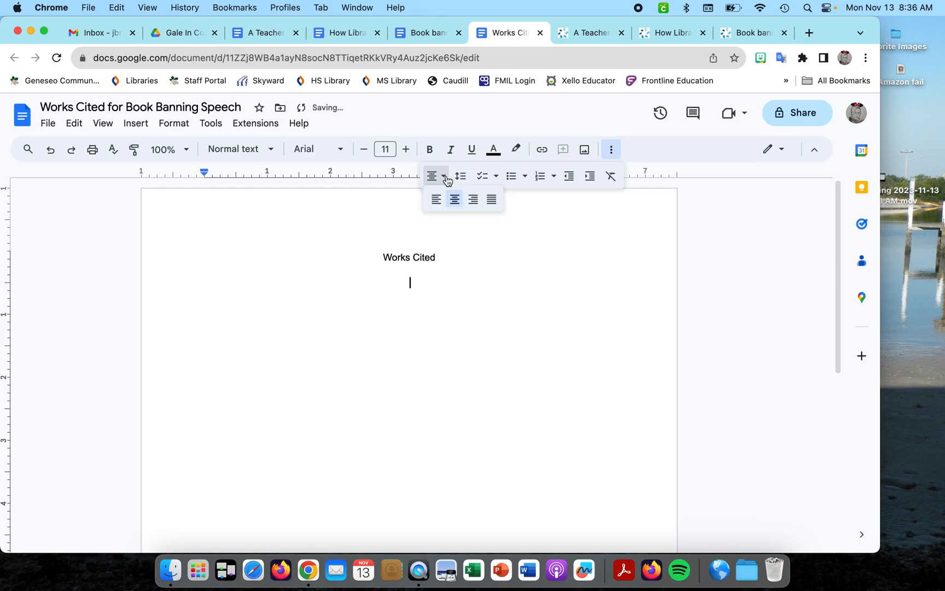
click(436, 198)
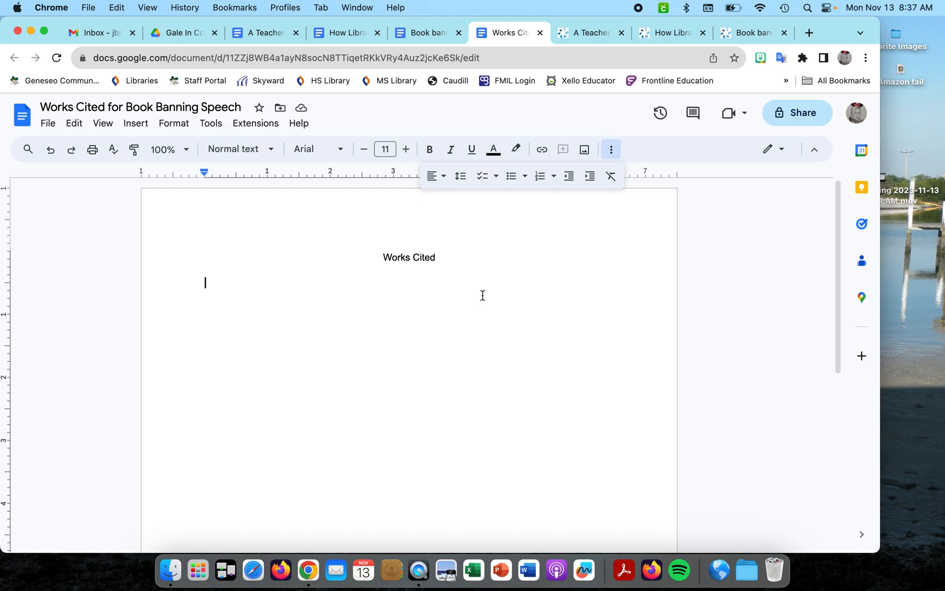
Step: Copy the MLA source citation from the "A Teacher Who 'Refused to Be Party to Censorship'" document and paste it below the Works Cited title
click(281, 35)
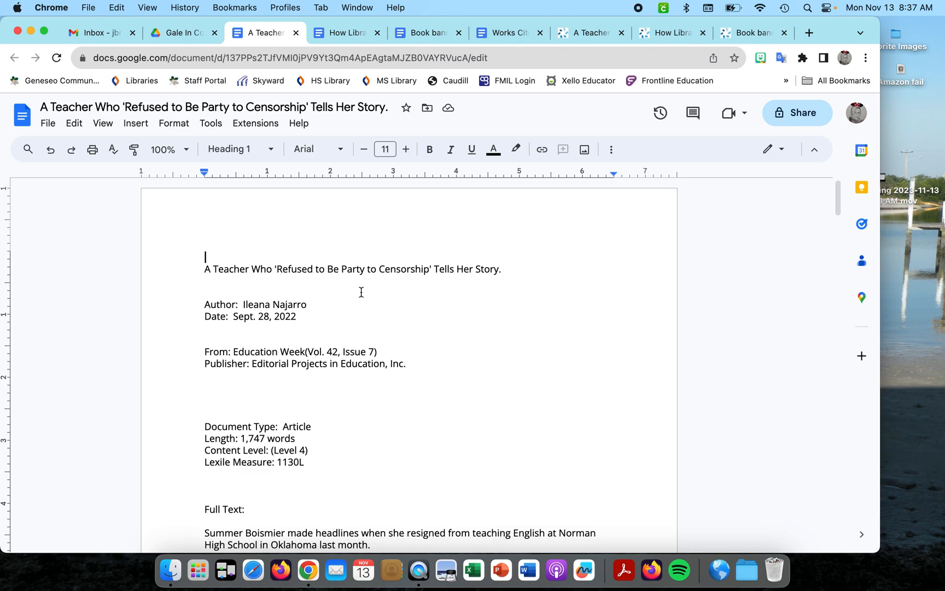
scroll(485, 368, down, 1)
scroll(484, 368, down, 20)
scroll(484, 368, down, 20)
scroll(484, 368, down, 20)
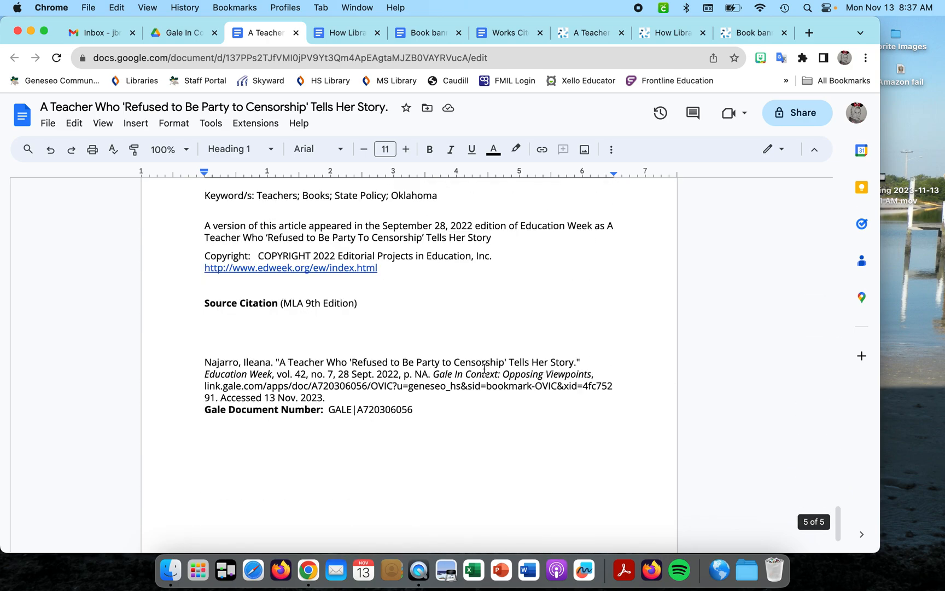
scroll(484, 368, down, 2)
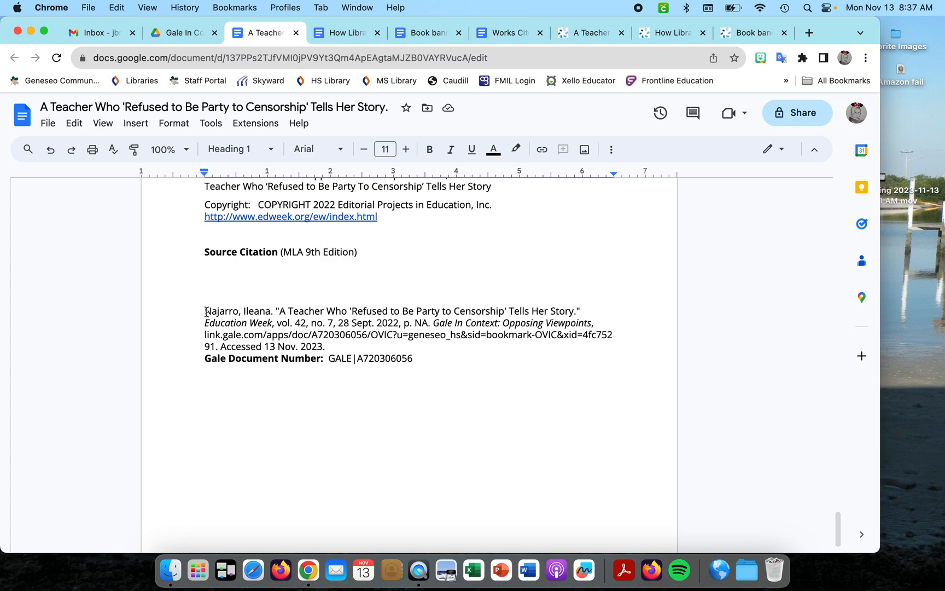
drag(207, 312, 325, 345)
key(super+c)
click(511, 34)
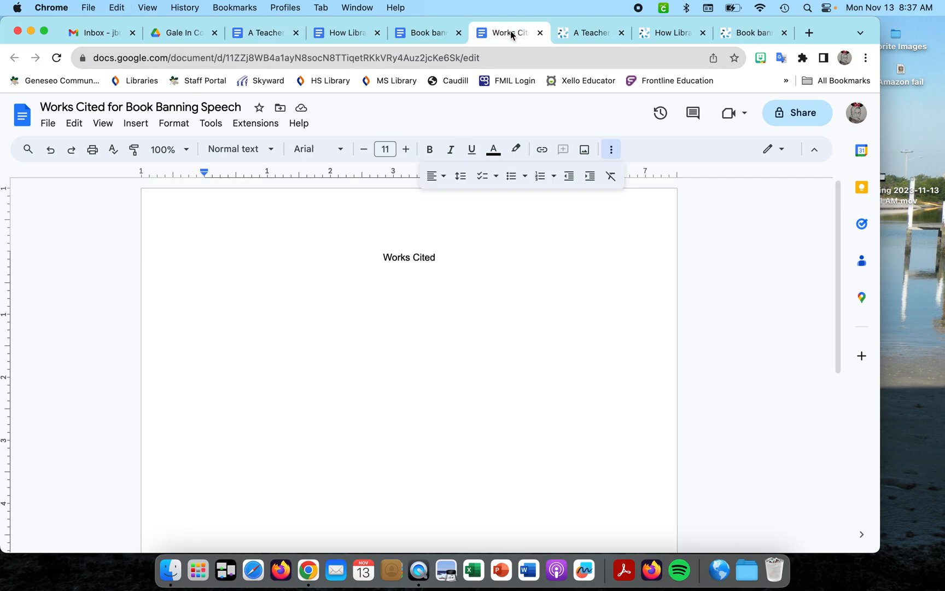
key(super+v)
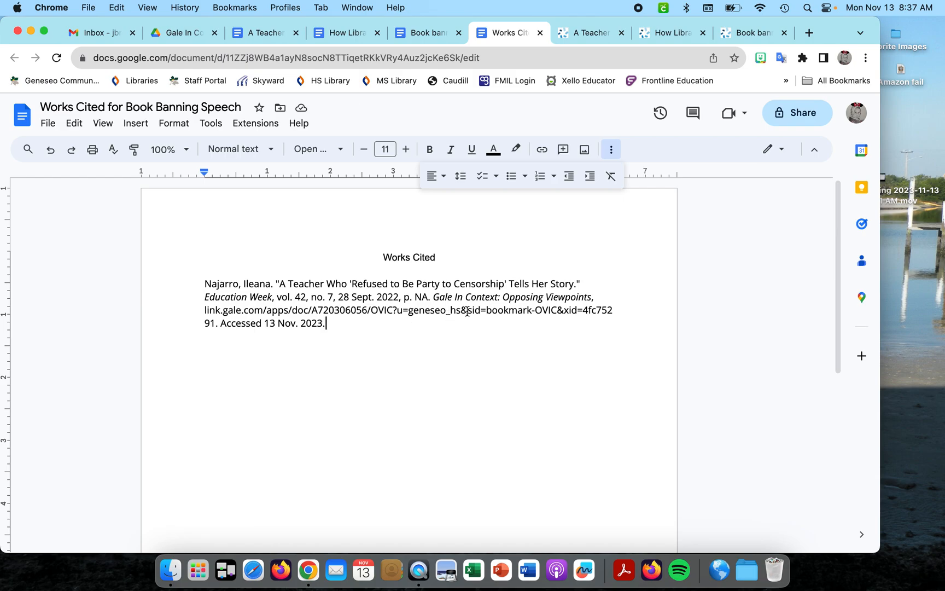
Step: Copy the MLA source citation at the end of the "How Libraries Are Fighting Book Banning" document
click(340, 34)
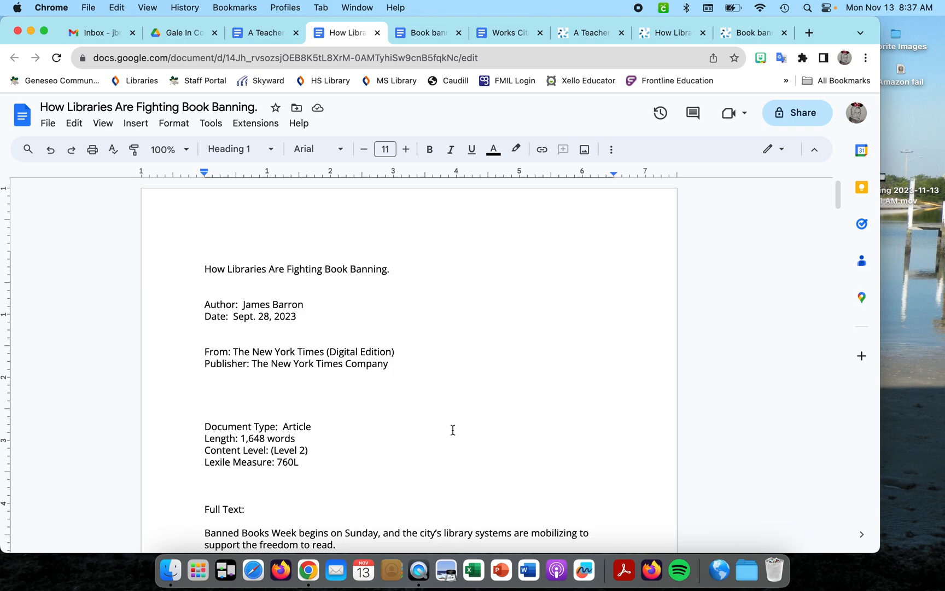
scroll(414, 455, down, 3)
scroll(414, 455, down, 20)
scroll(415, 455, up, 10)
scroll(415, 455, down, 2)
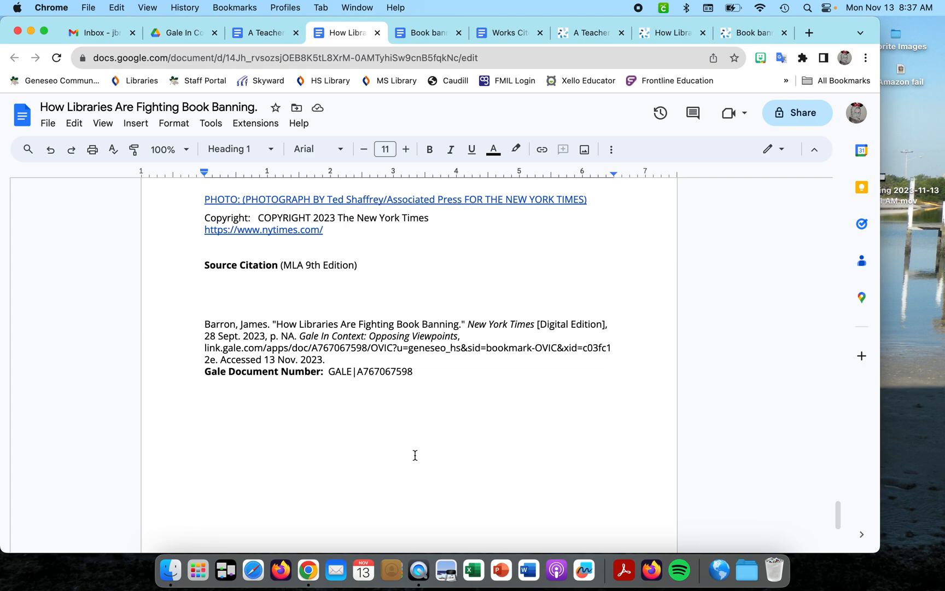
drag(203, 324, 327, 358)
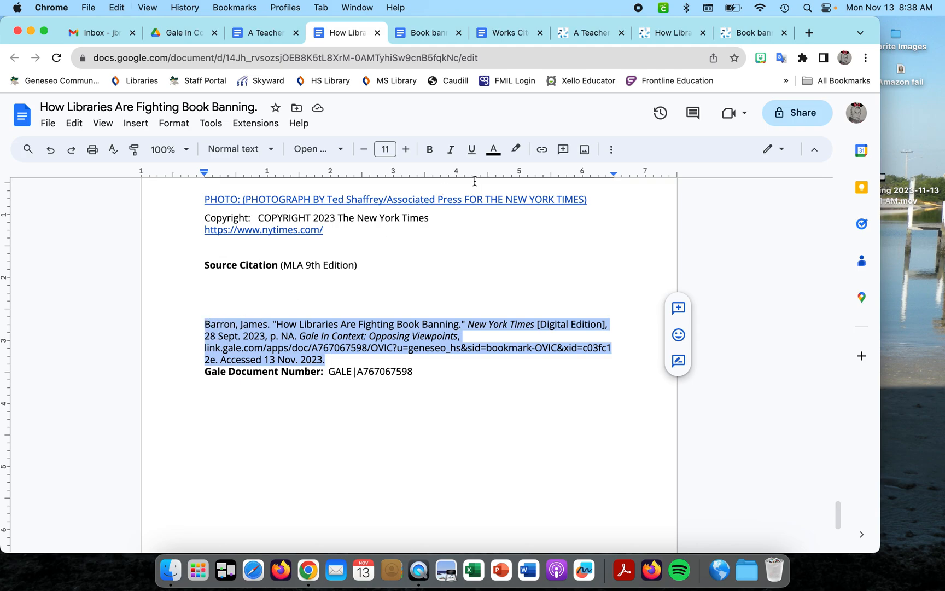
Step: Paste the copied citation into the Works Cited document on its own line above the "A Teacher Who..." entry
click(513, 33)
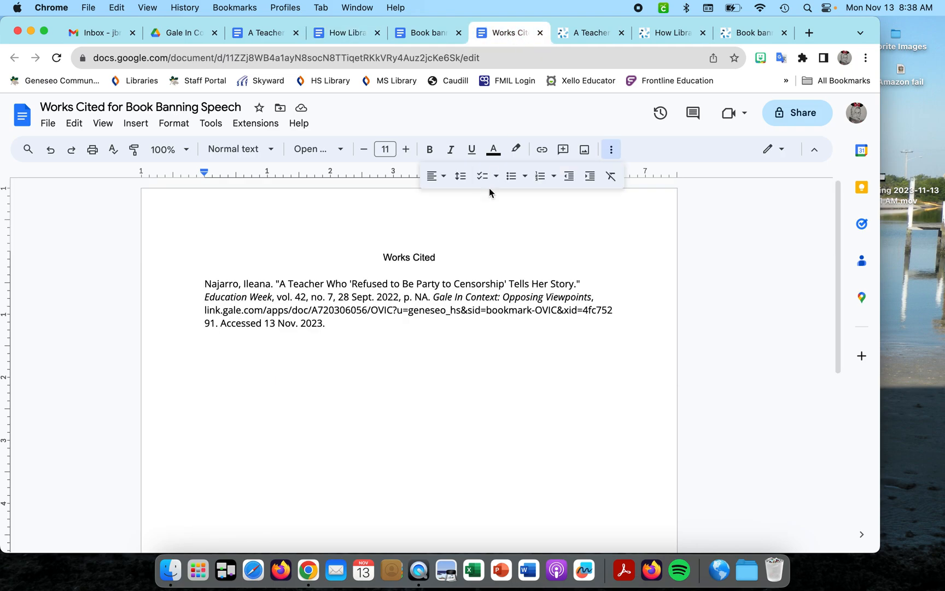
click(205, 284)
key(Return)
click(205, 283)
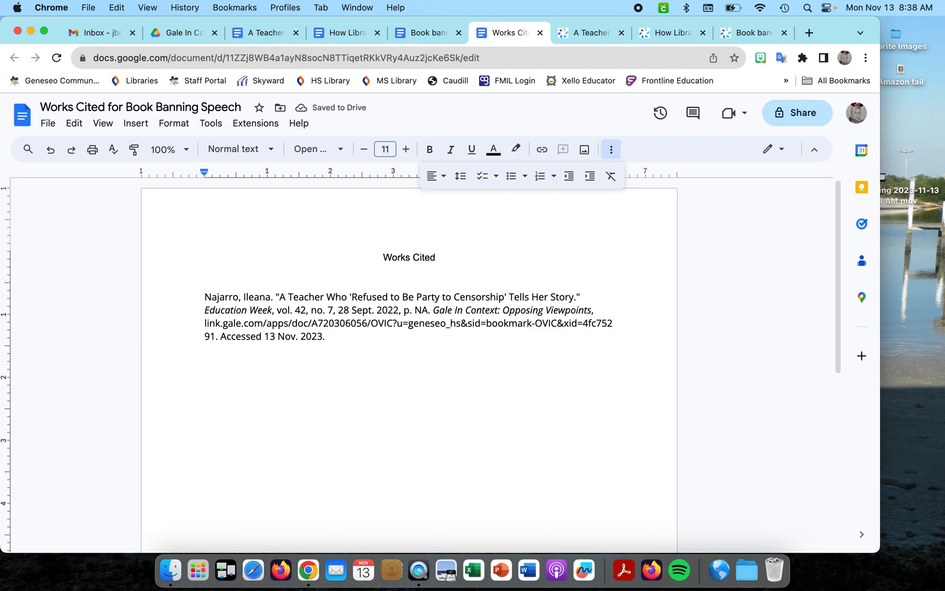
key(super+v)
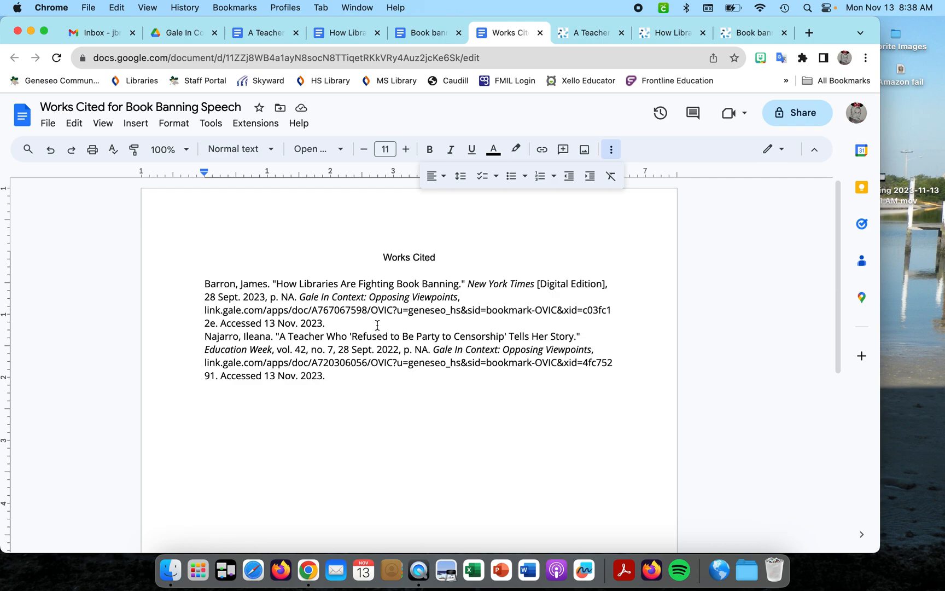
click(342, 376)
Step: Examine the "Book banning is bad policy" document's source citation and look through the article for its author's byline
click(435, 37)
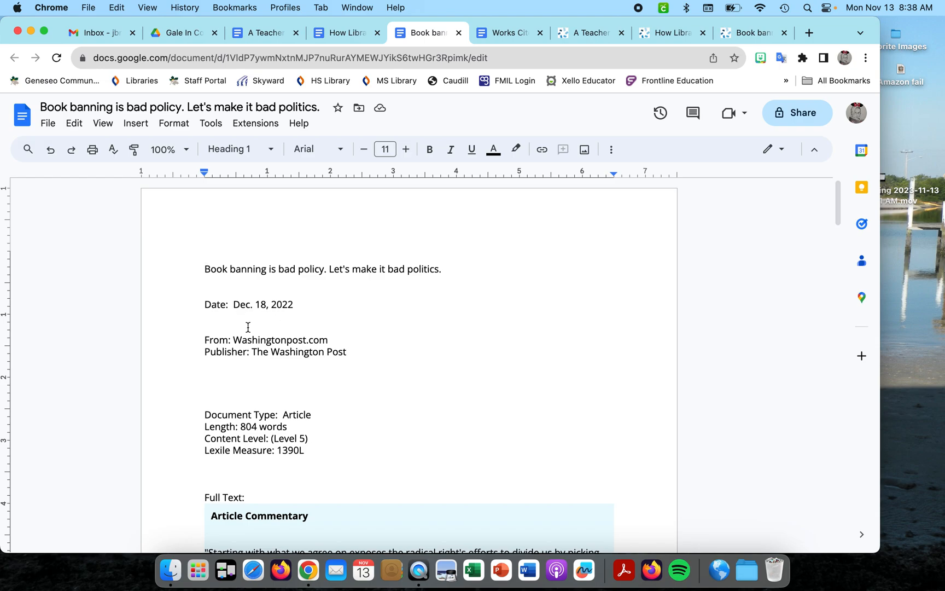
scroll(414, 389, down, 2)
scroll(414, 389, down, 20)
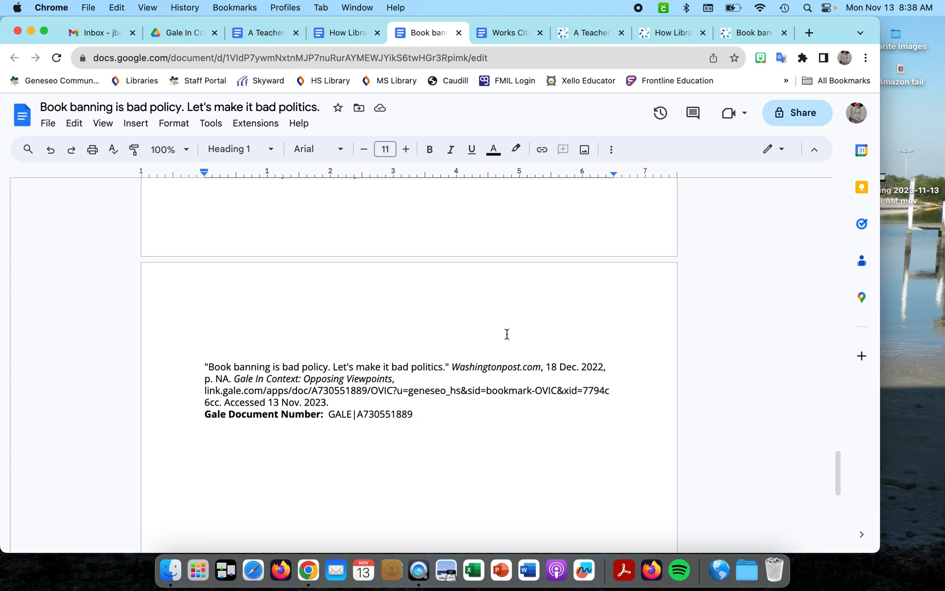
scroll(507, 334, up, 10)
scroll(507, 334, up, 10)
scroll(507, 334, up, 10)
scroll(507, 334, up, 10)
scroll(507, 334, up, 3)
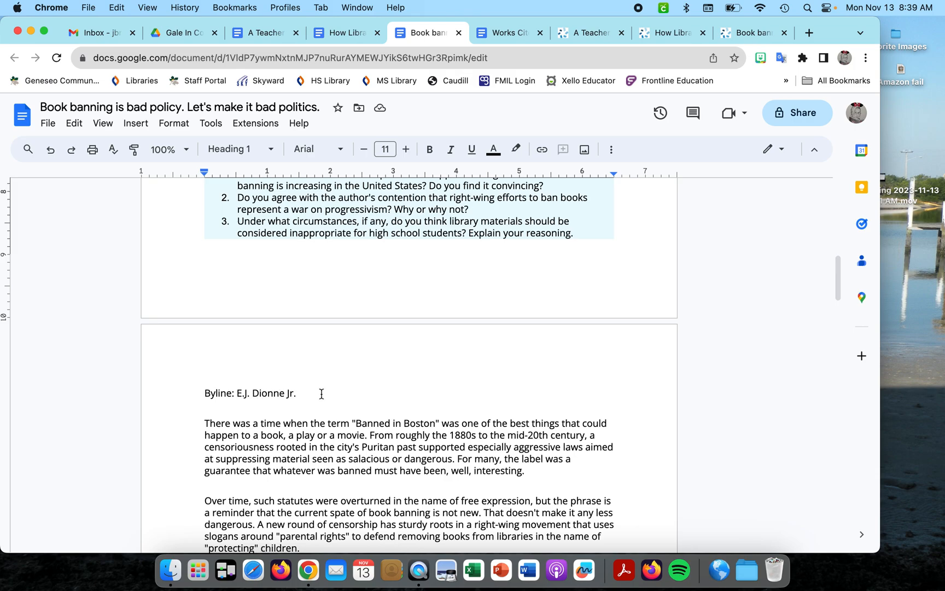
Step: Copy the "Book banning is bad policy" citation and paste it on a new line between the two existing Works Cited entries
scroll(444, 390, down, 20)
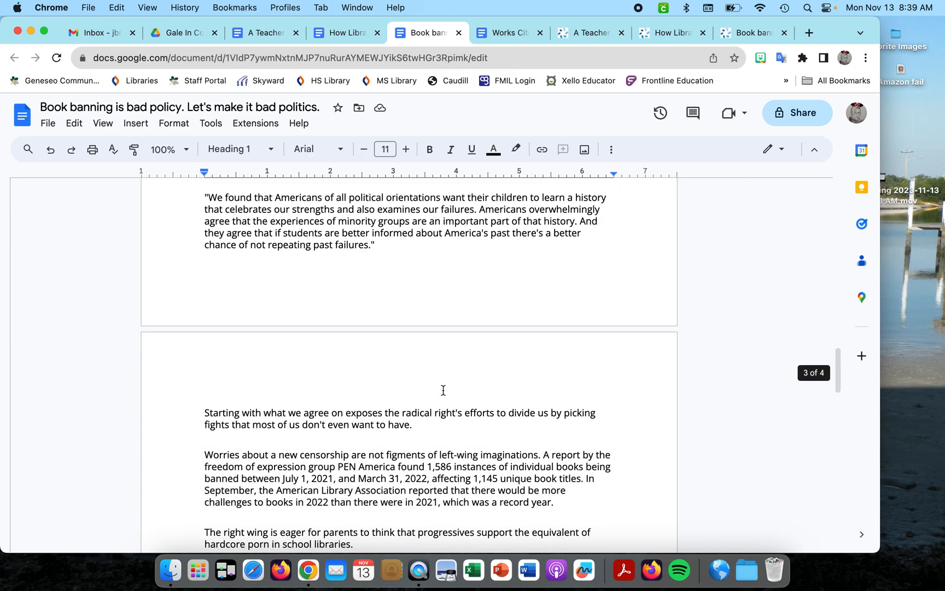
scroll(443, 390, down, 10)
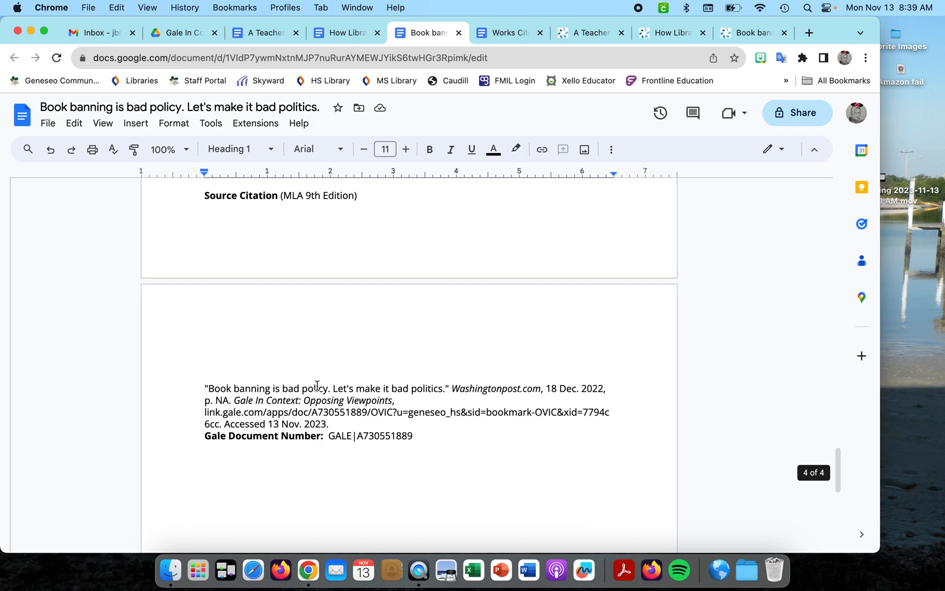
drag(203, 388, 330, 424)
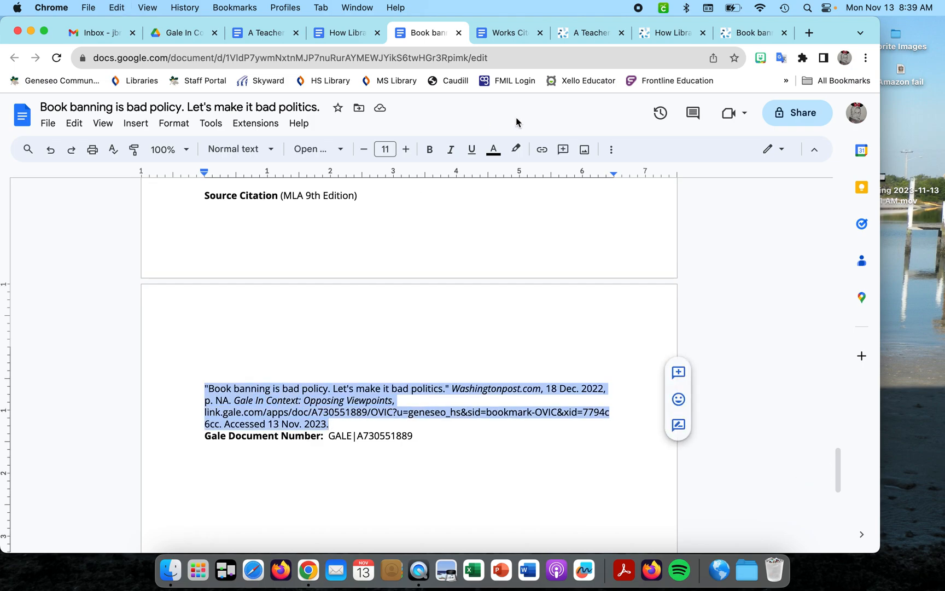
click(513, 33)
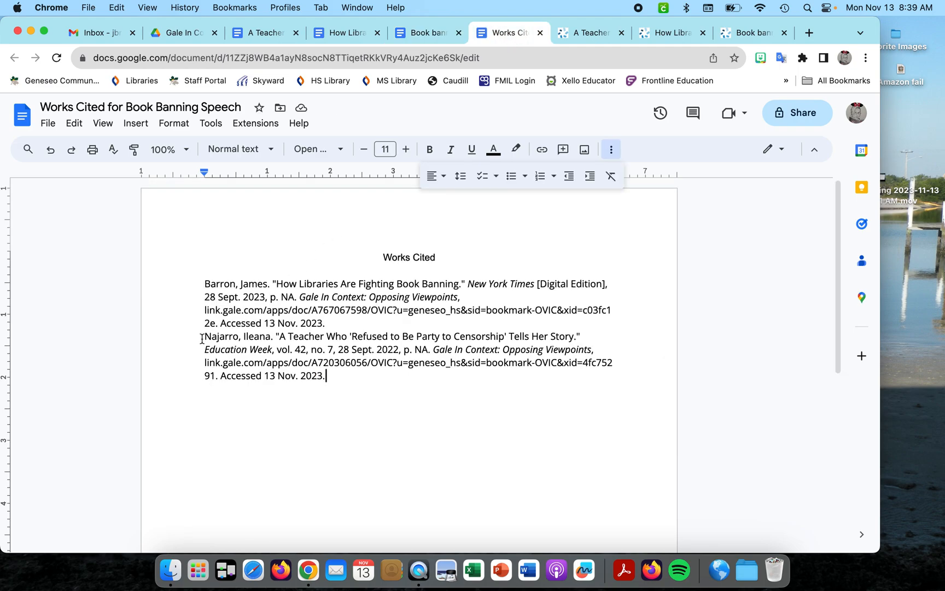
key(Return)
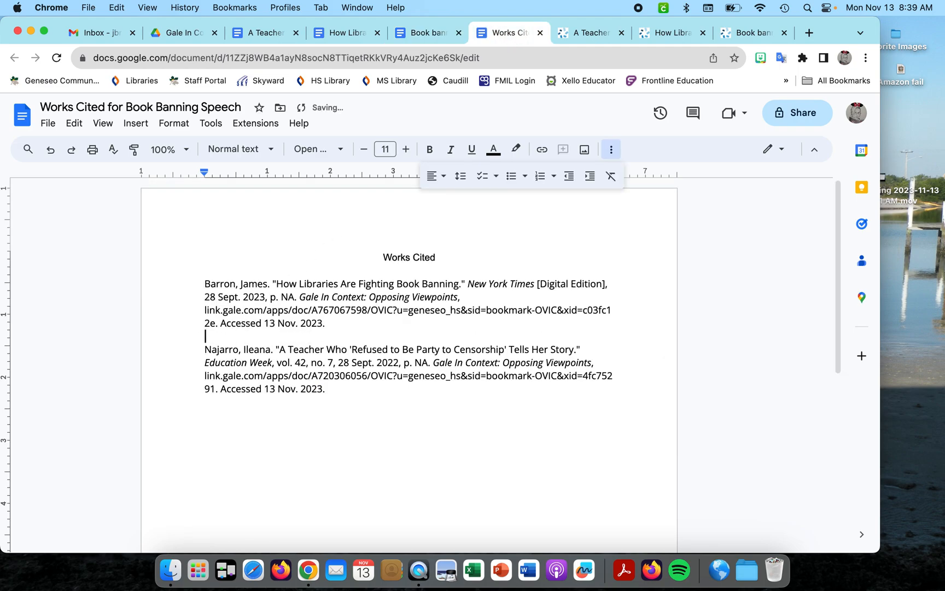
key(super+v)
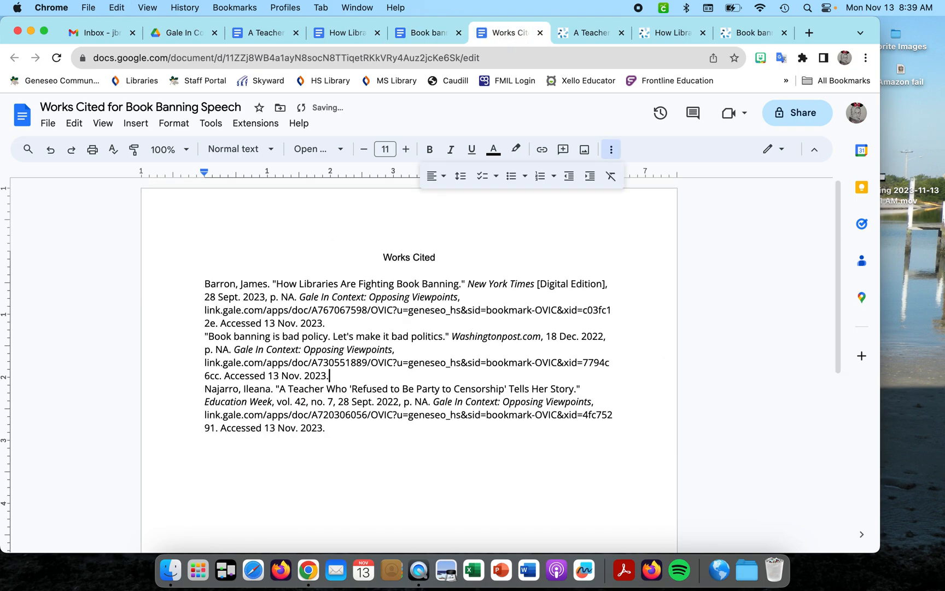
Step: Add the author's last name and initials from the article's byline at the start of the "Book banning is bad policy" citation
click(205, 336)
text(Dionne,)
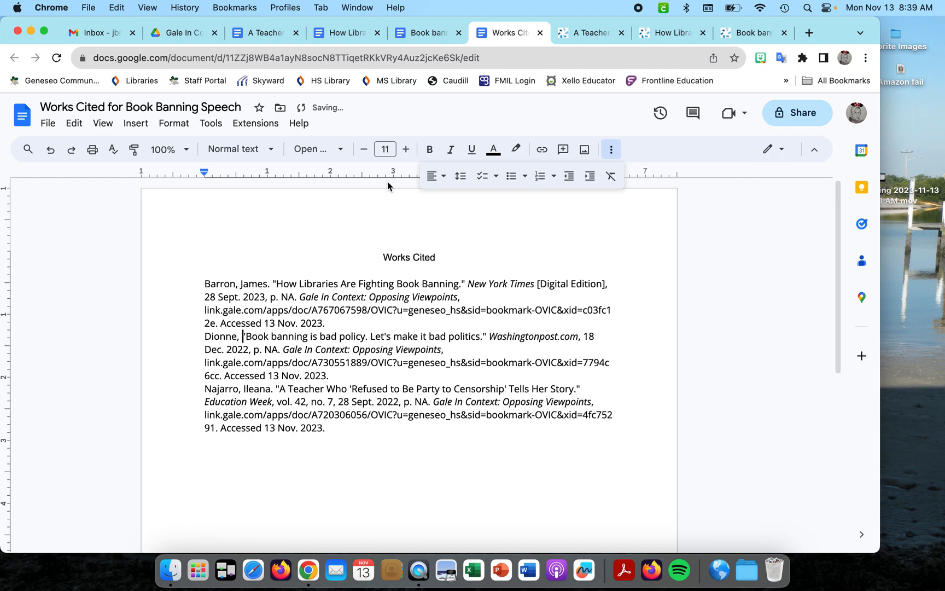
click(428, 32)
scroll(437, 249, up, 20)
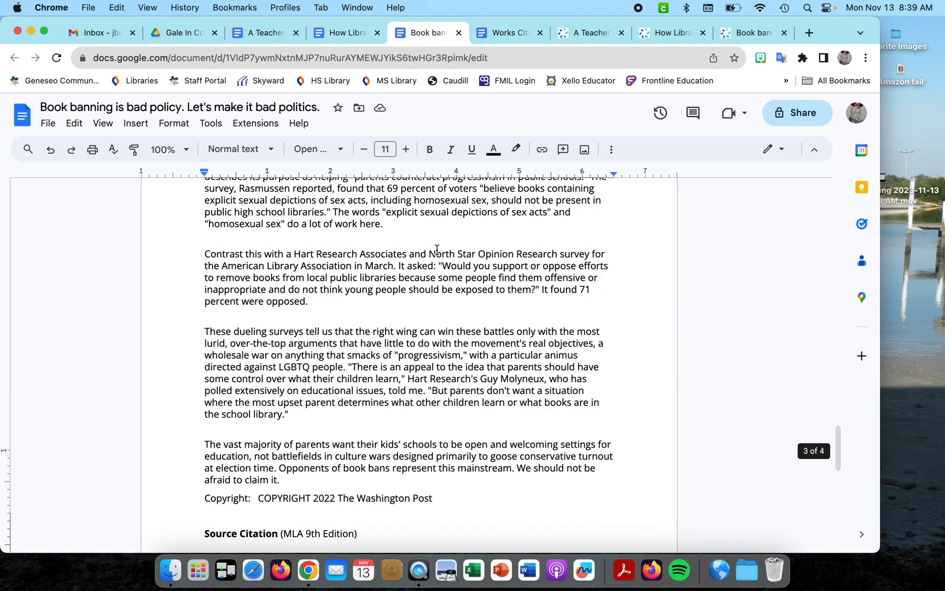
scroll(437, 249, up, 10)
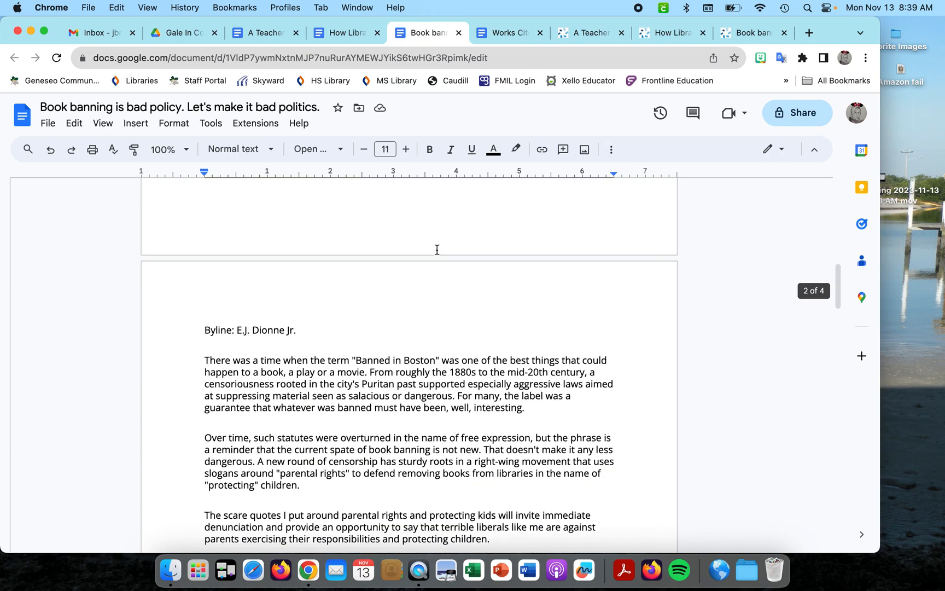
click(509, 34)
text(E.J.)
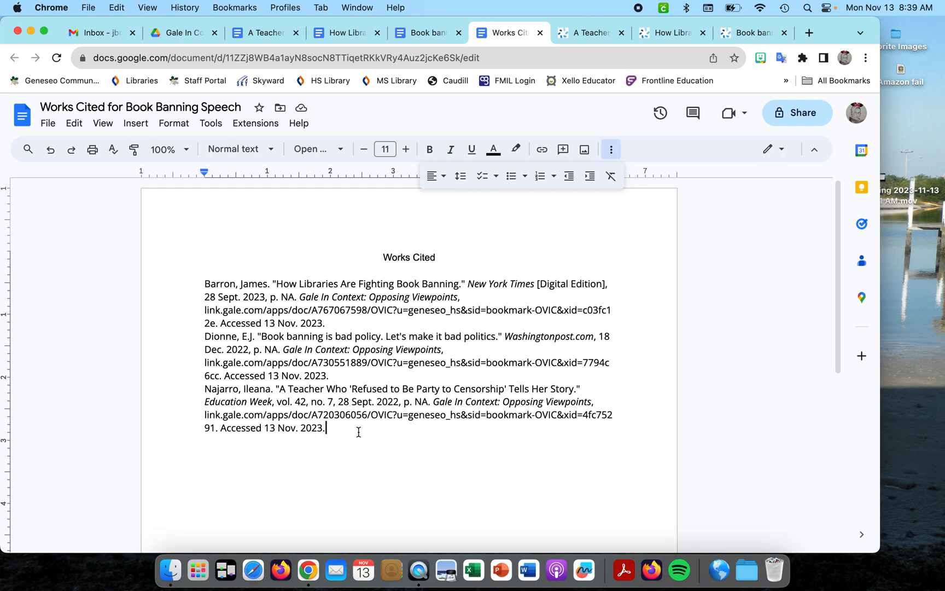
Step: Set all text in the Works Cited document to Arial, size 11
key(super+a)
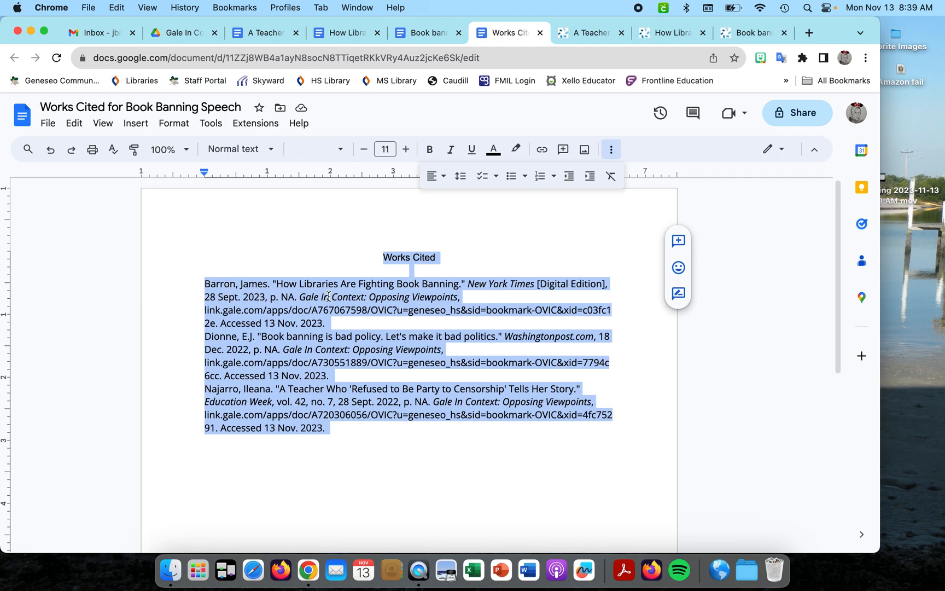
click(343, 150)
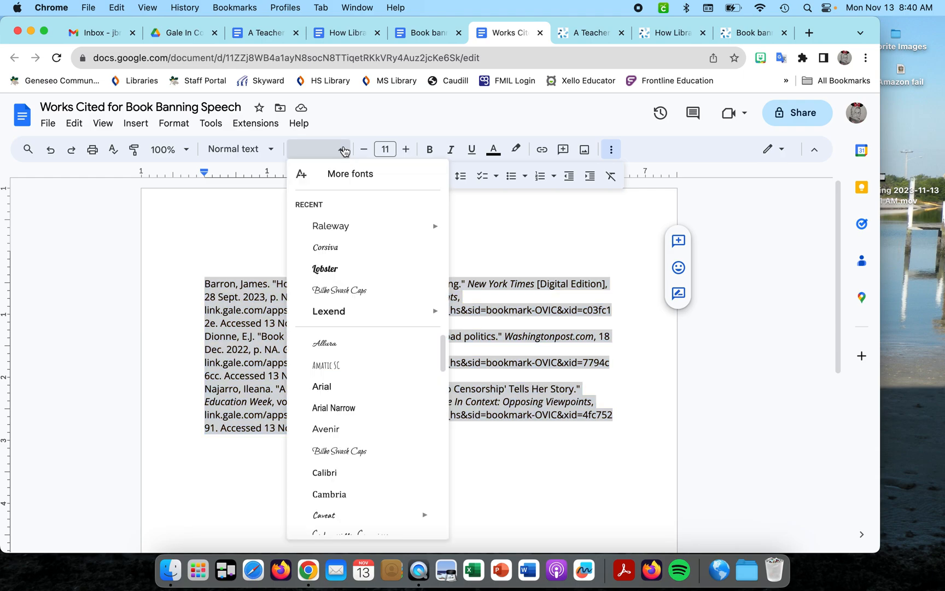
click(327, 386)
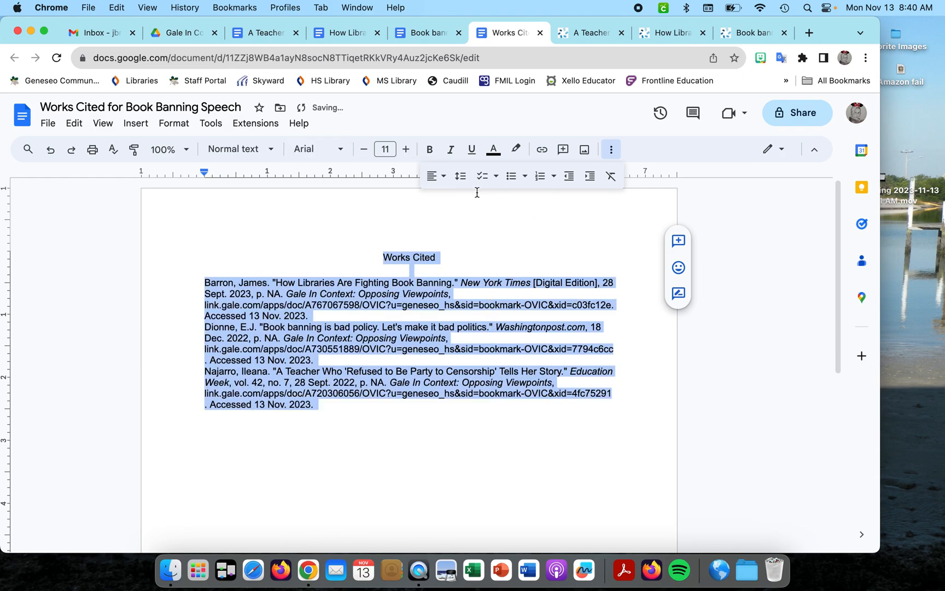
click(390, 150)
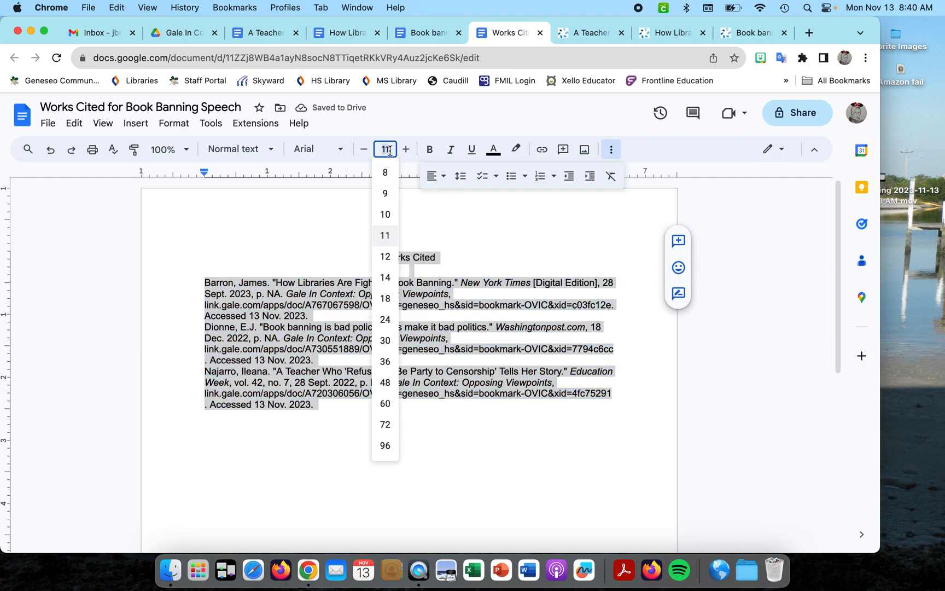
click(390, 237)
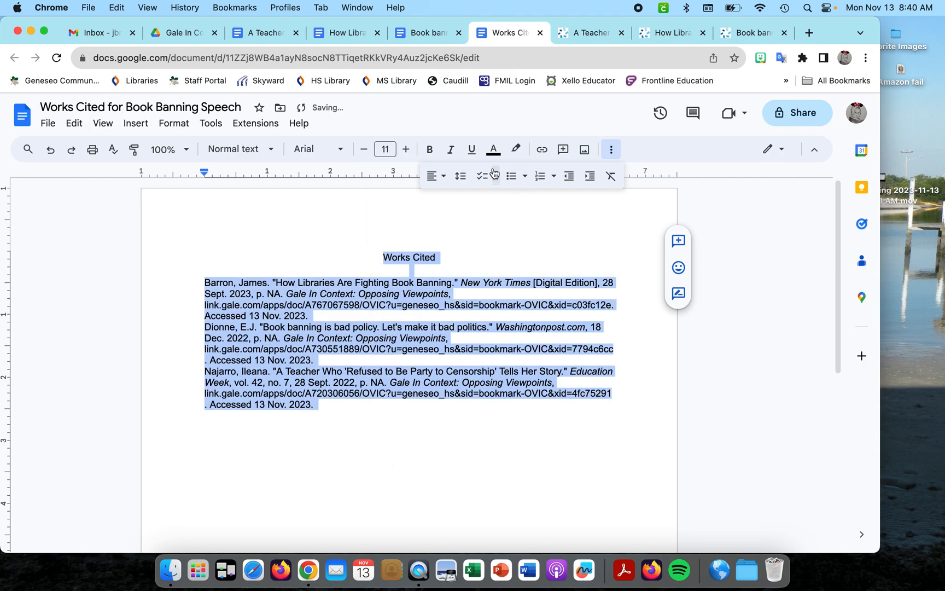
Step: Set the text color of the whole Works Cited document to black and its highlight color to None
click(493, 149)
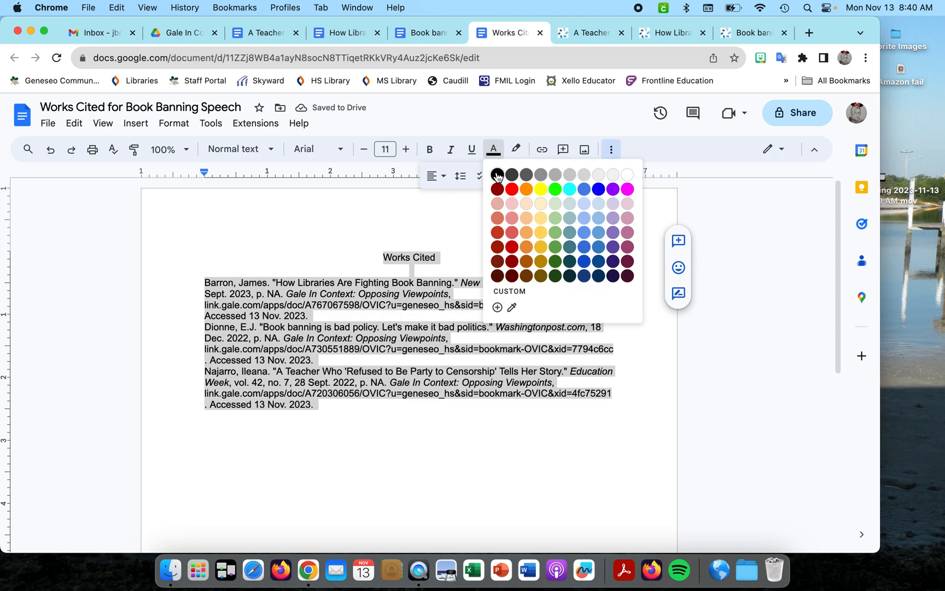
click(497, 175)
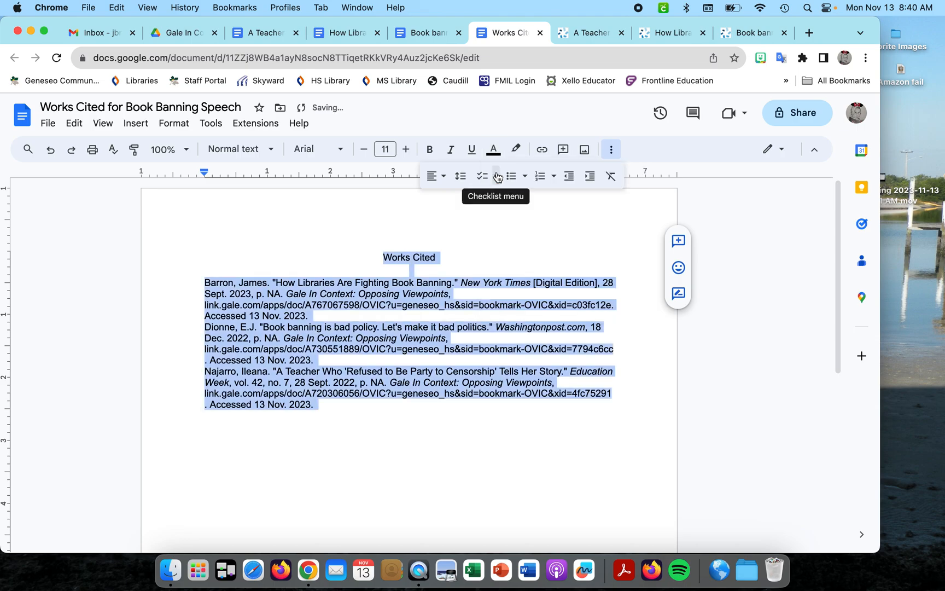
click(518, 149)
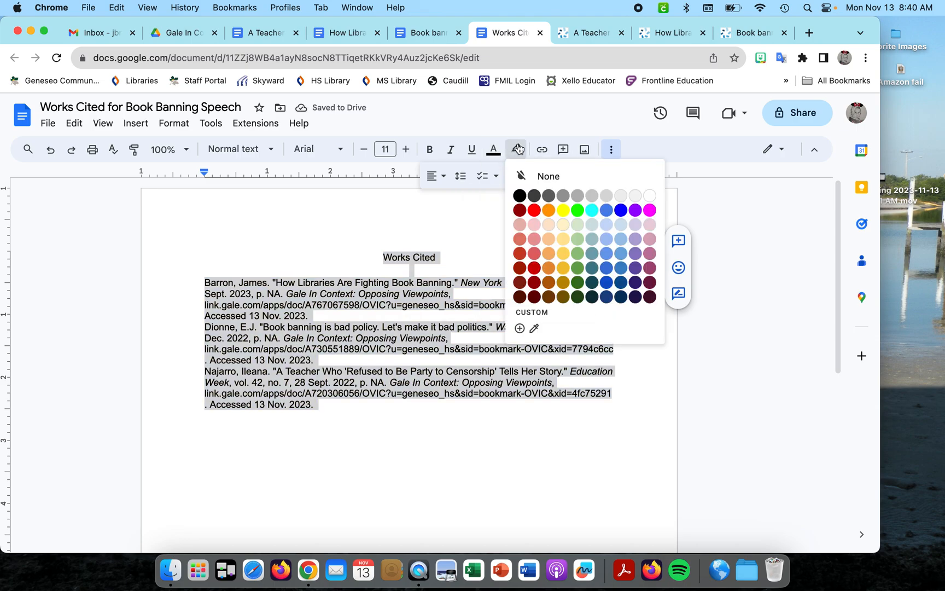
click(558, 176)
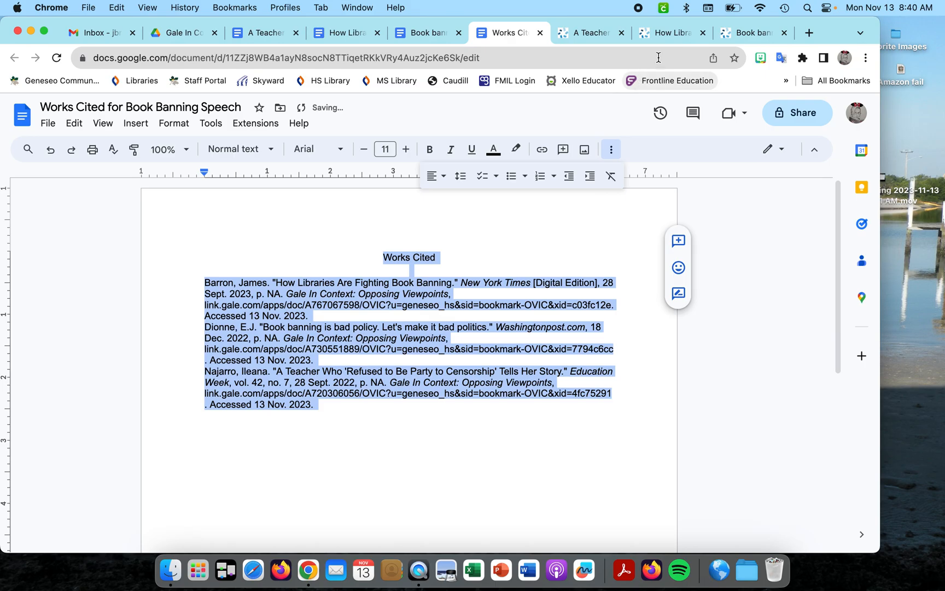
Step: Examine the MLA 9th Edition source citation at the end of the "How Libraries Are Fighting Book Banning" article in Gale
click(682, 34)
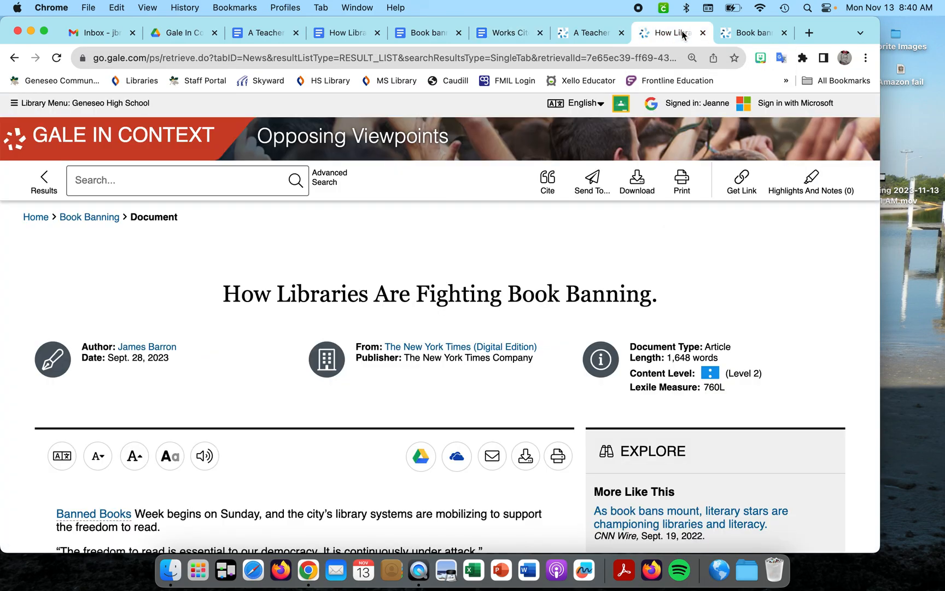
scroll(398, 509, down, 15)
scroll(399, 509, down, 20)
scroll(398, 507, down, 20)
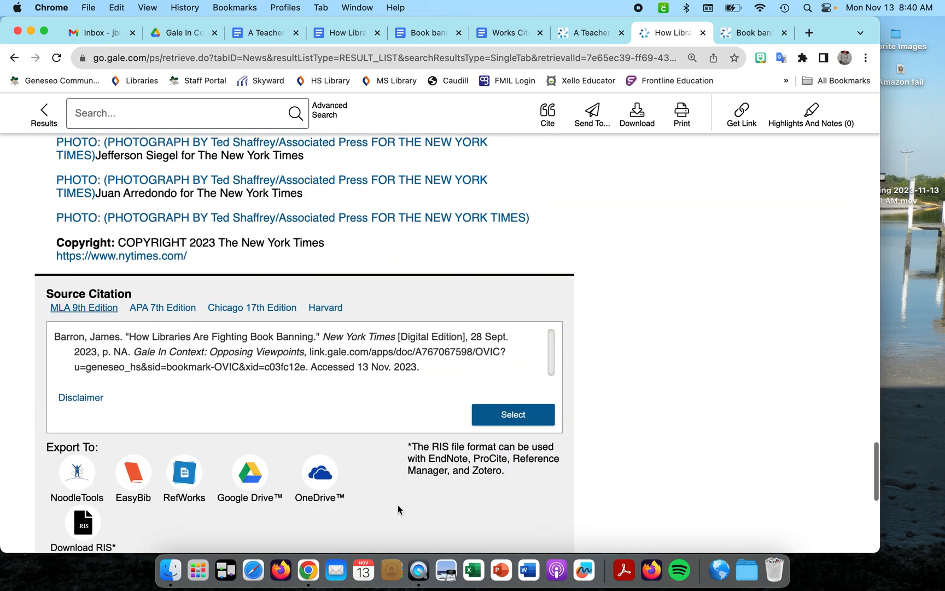
drag(53, 340, 433, 373)
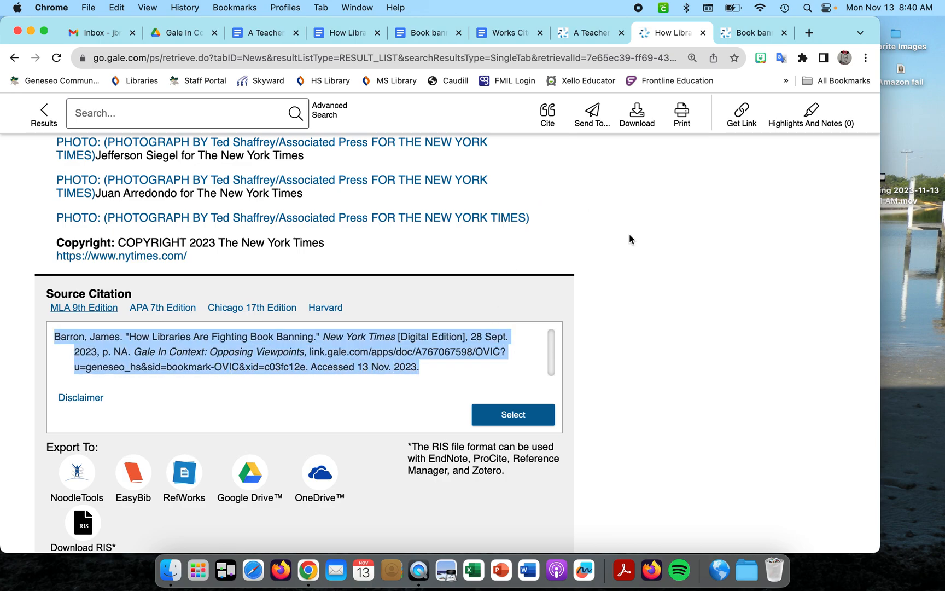
Step: Return to the Works Cited document and set the line spacing of all its text to Double
click(506, 34)
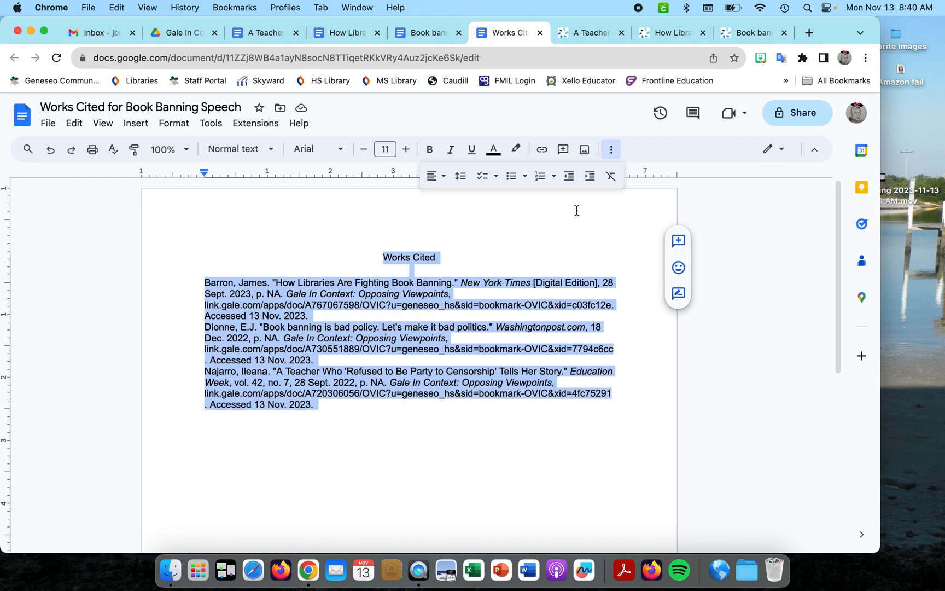
click(461, 180)
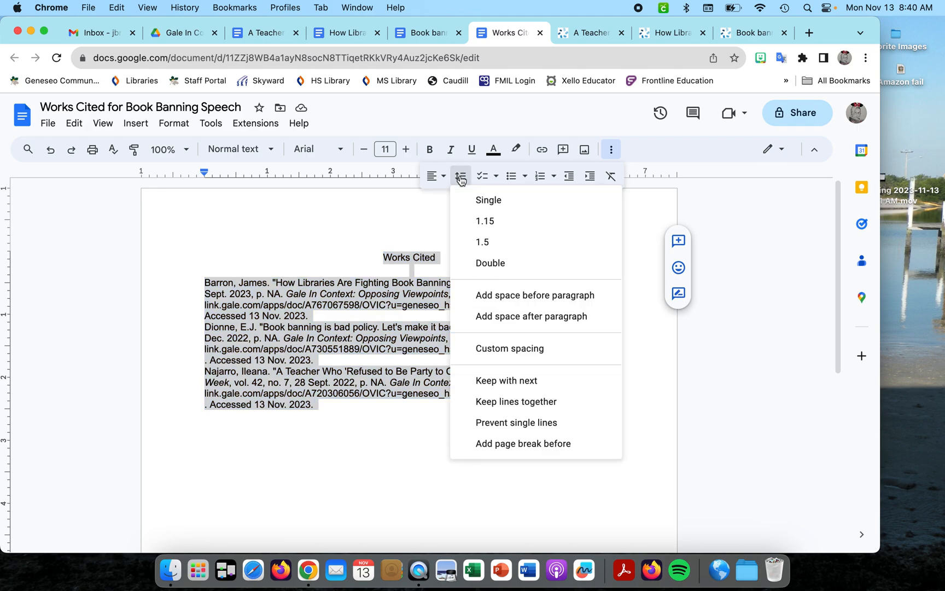
click(479, 261)
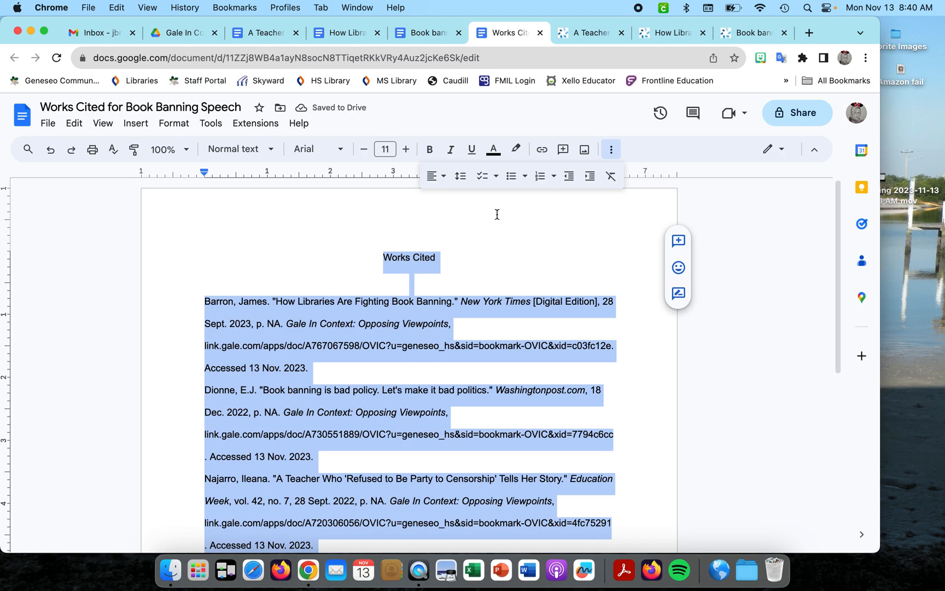
click(474, 244)
Step: Give all three citations a half-inch hanging indent, keeping their first lines at the left margin
drag(204, 302, 315, 403)
scroll(485, 463, down, 3)
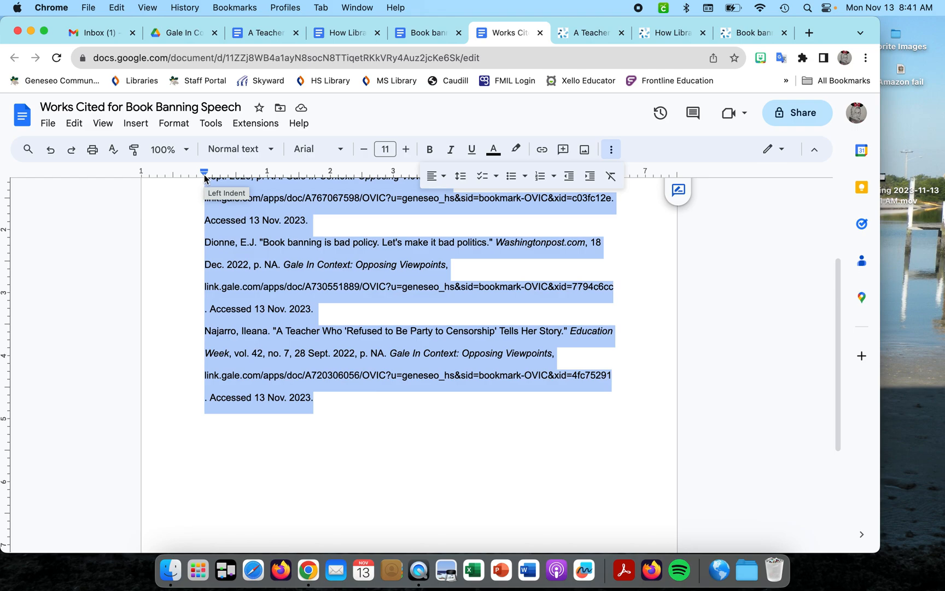
drag(204, 174, 204, 175)
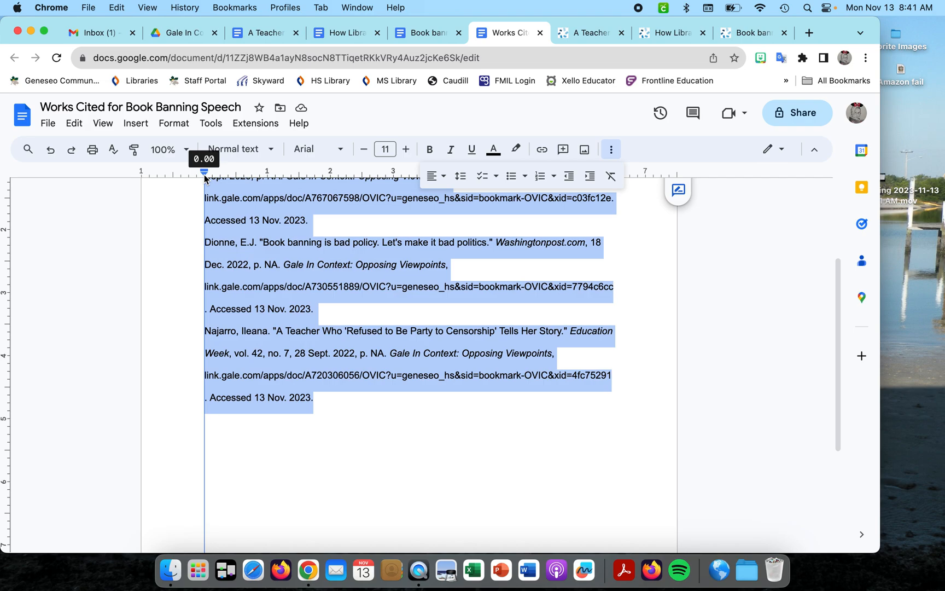
drag(206, 178, 237, 181)
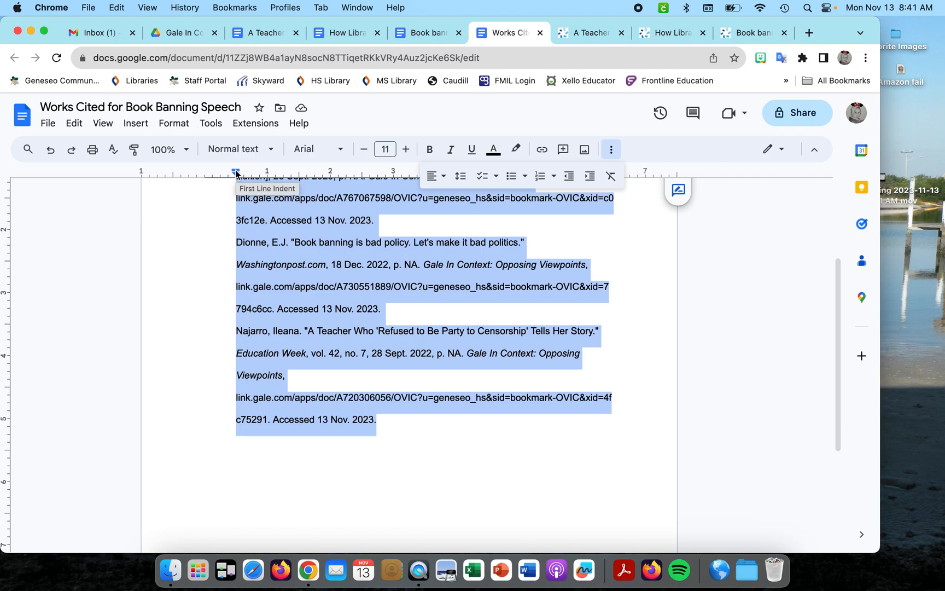
drag(236, 173, 205, 176)
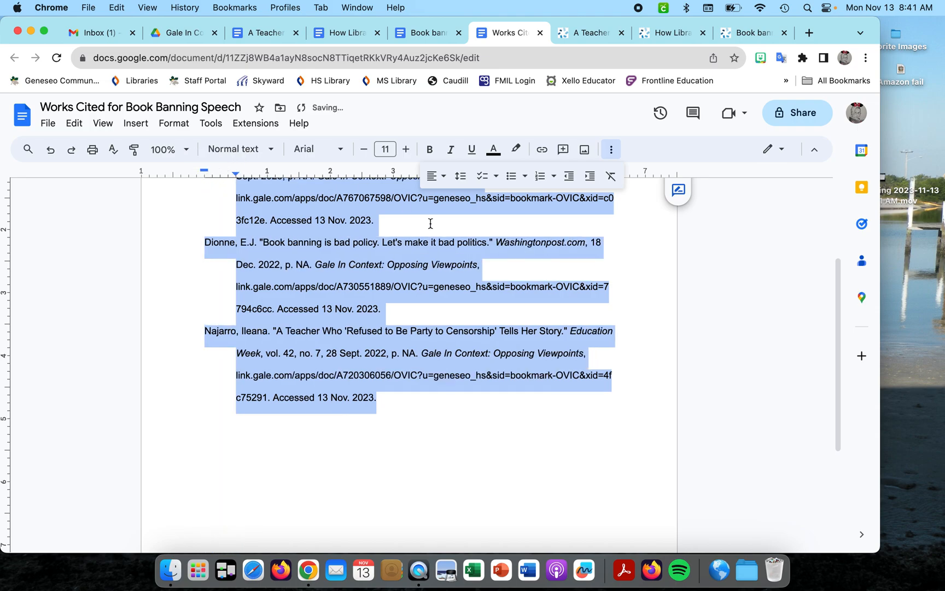
click(622, 276)
scroll(623, 279, up, 4)
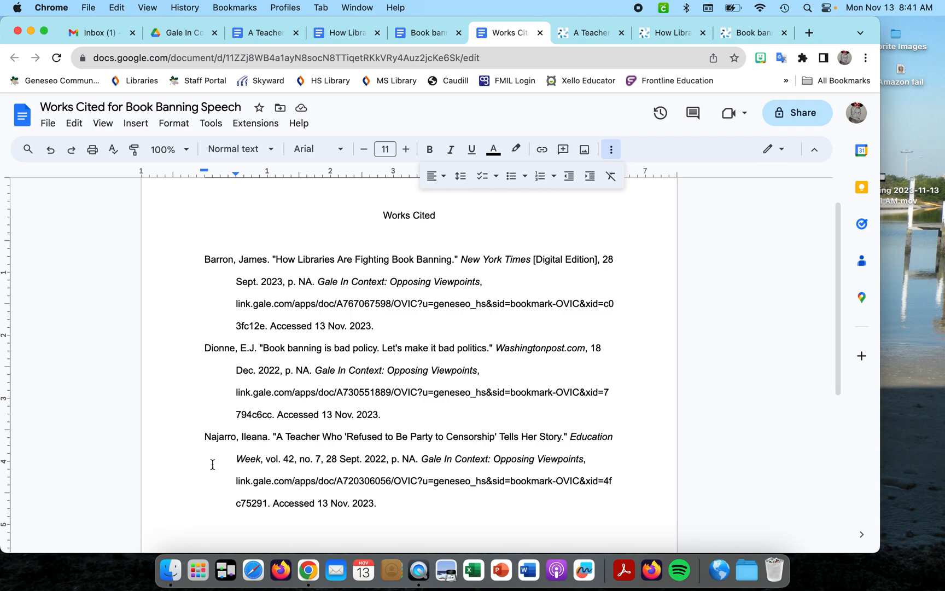
click(392, 326)
key(Return)
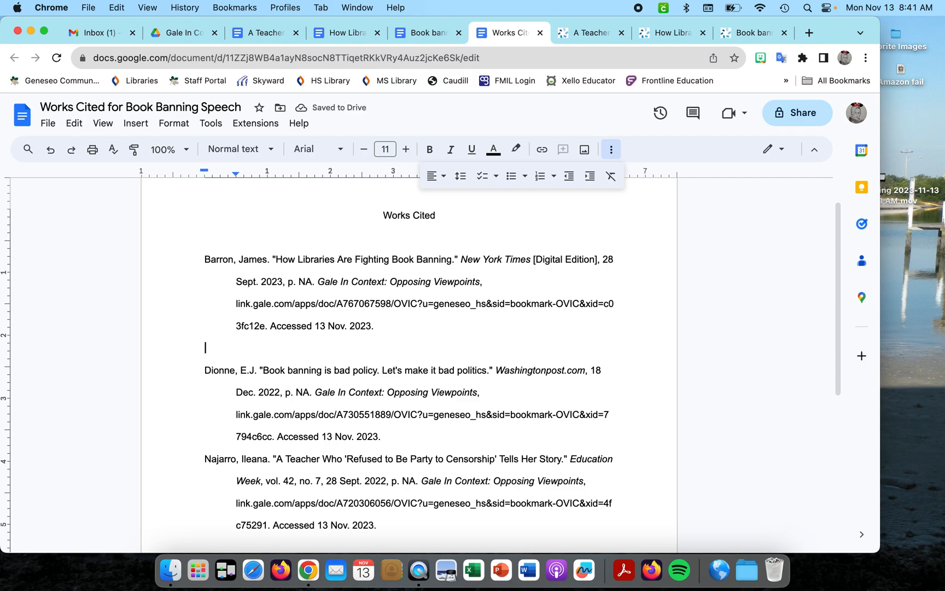
key(BackSpace)
key(BackSpace)
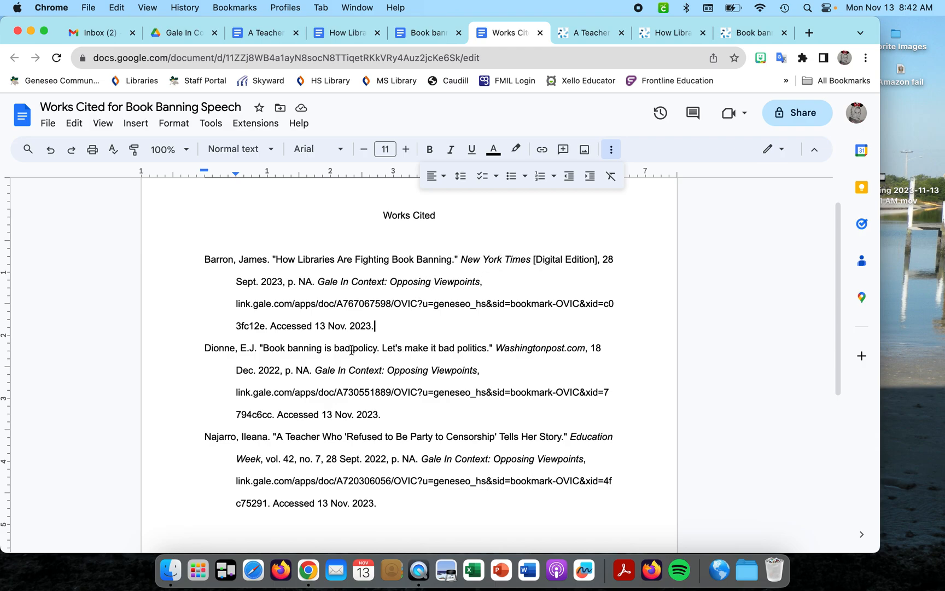
Step: Capitalize the first sentence of the second citation's article title so that it reads "Book Banning Is Bad Policy."
click(292, 348)
key(BackSpace)
text(B)
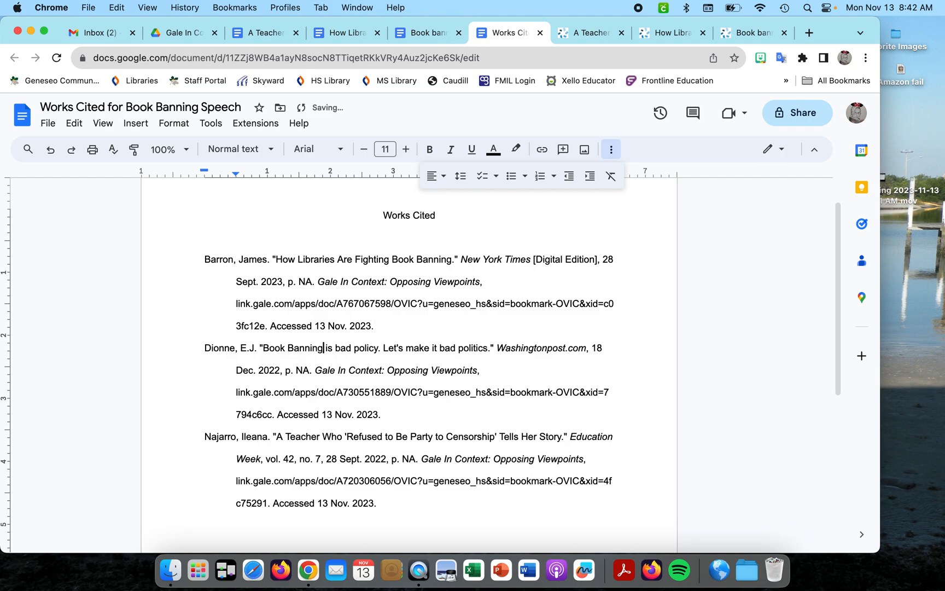
key(BackSpace)
text(Is B)
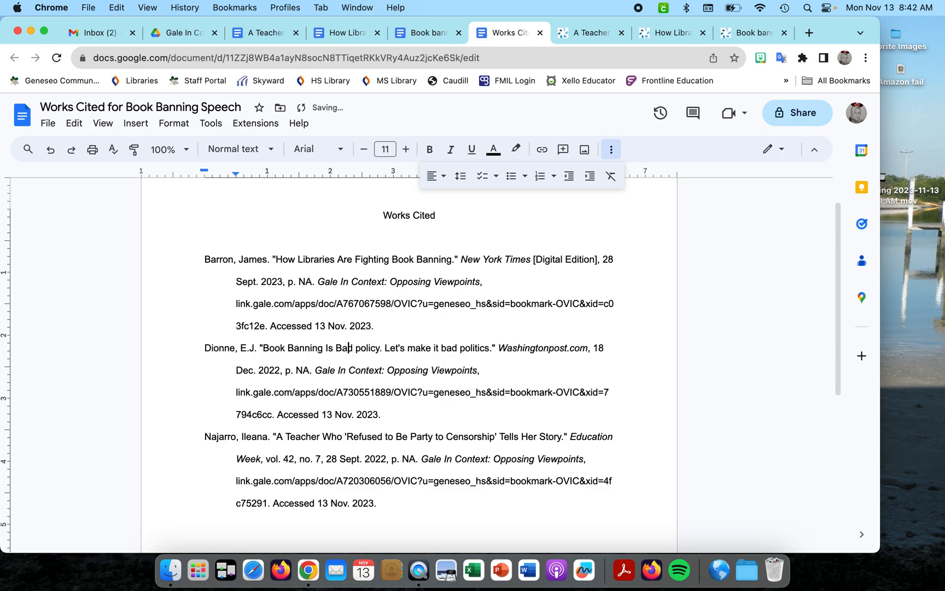
key(Delete)
text(P)
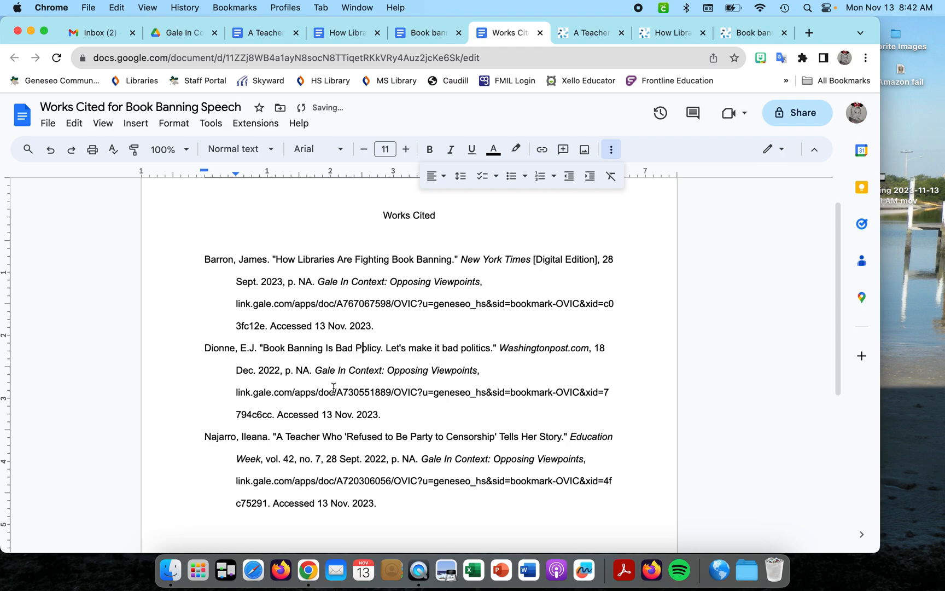
Step: Capitalize the rest of the second citation's article title so that it reads "Let's Make It Bad Politics."
click(417, 350)
key(BackSpace)
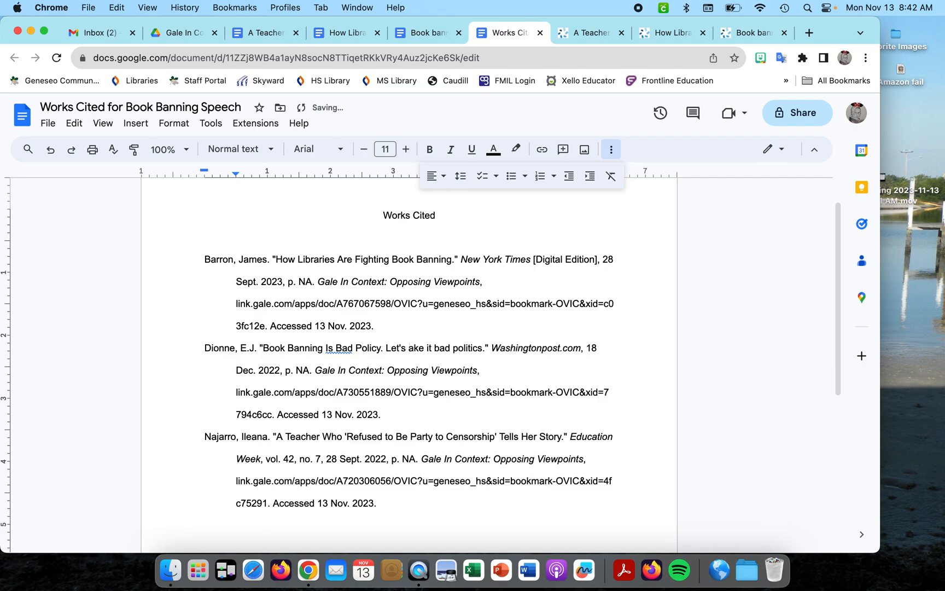
text(Make I)
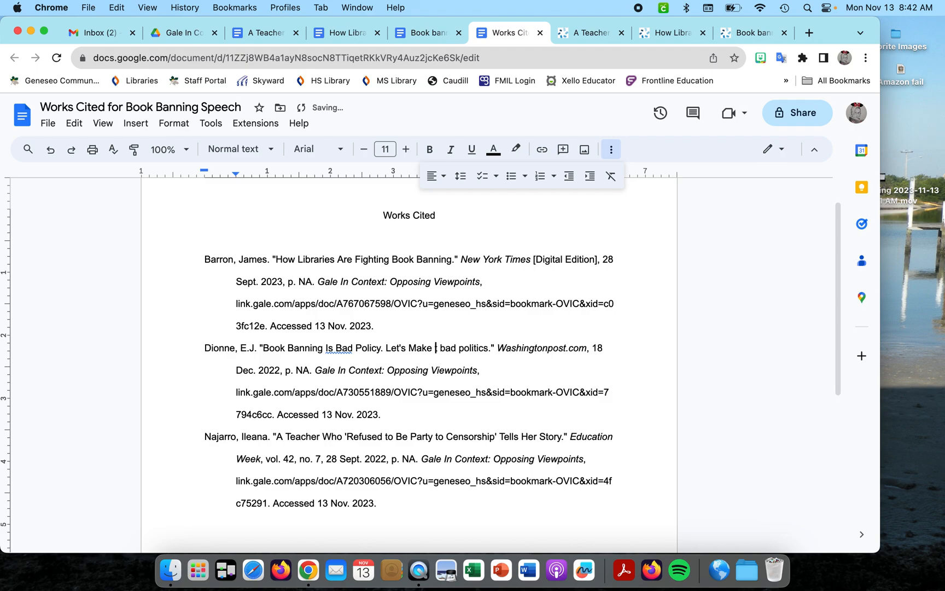
click(448, 349)
key(BackSpace)
text(B)
key(BackSpace)
text(P)
click(502, 370)
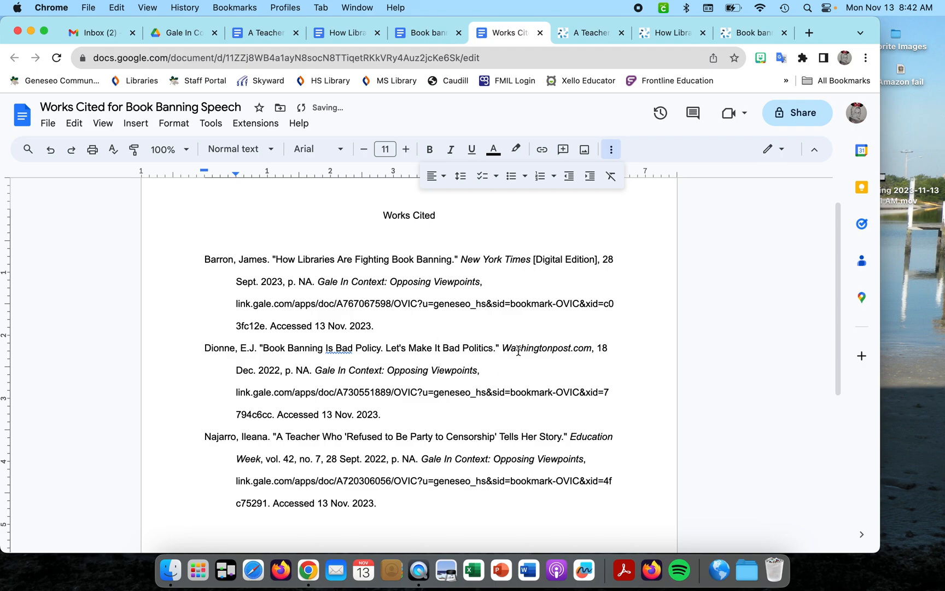
scroll(545, 375, down, 1)
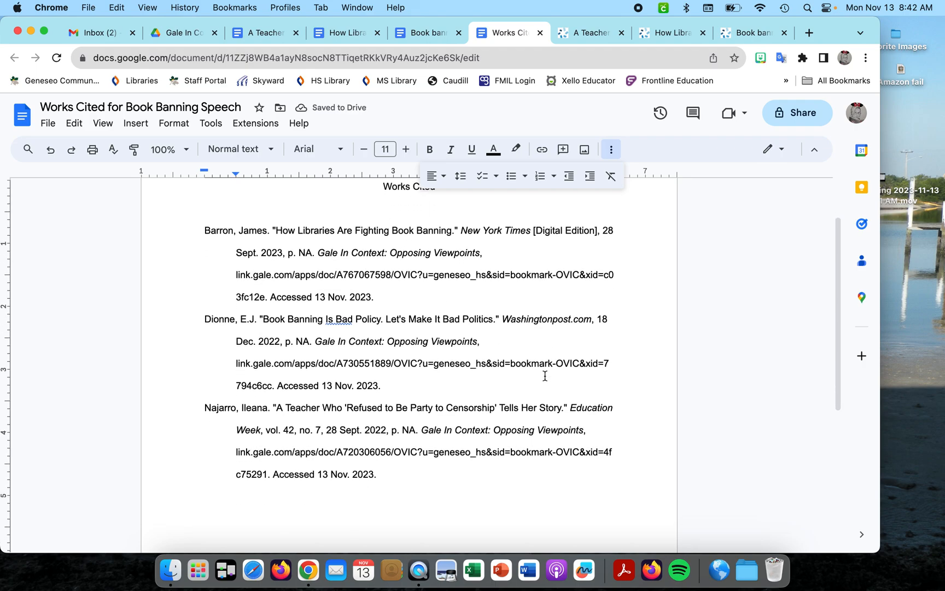
scroll(441, 377, down, 2)
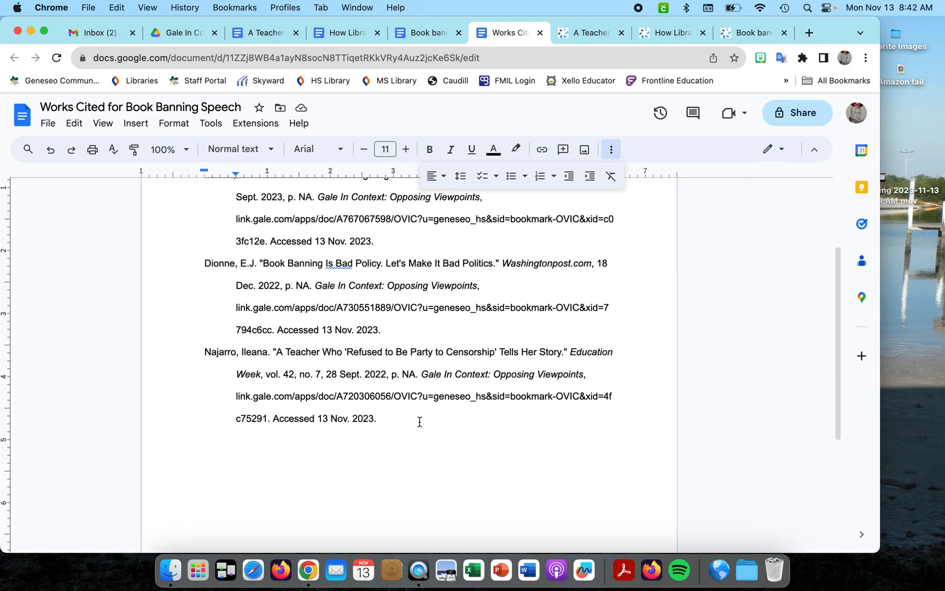
scroll(378, 368, up, 2)
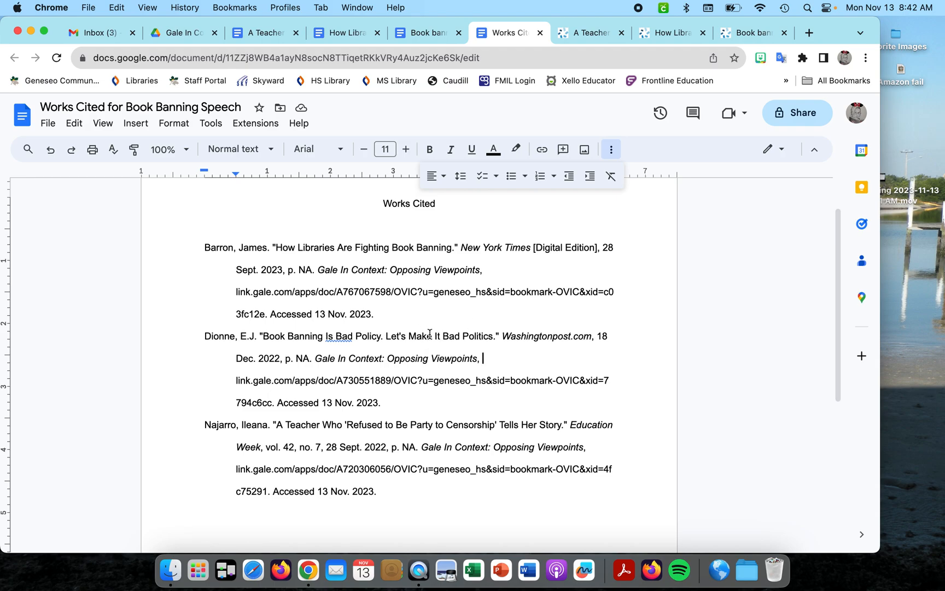
scroll(422, 393, down, 1)
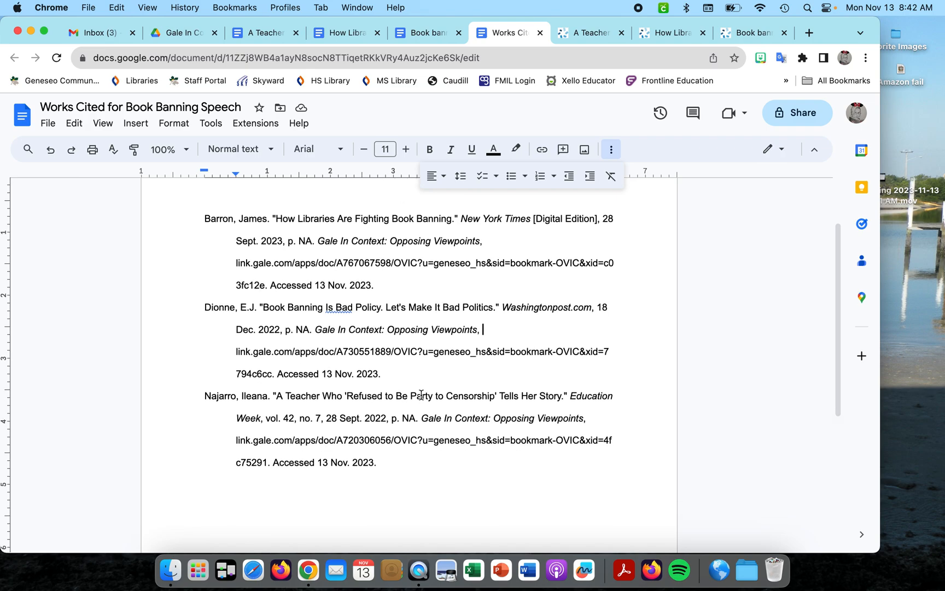
scroll(455, 476, down, 3)
scroll(456, 476, up, 6)
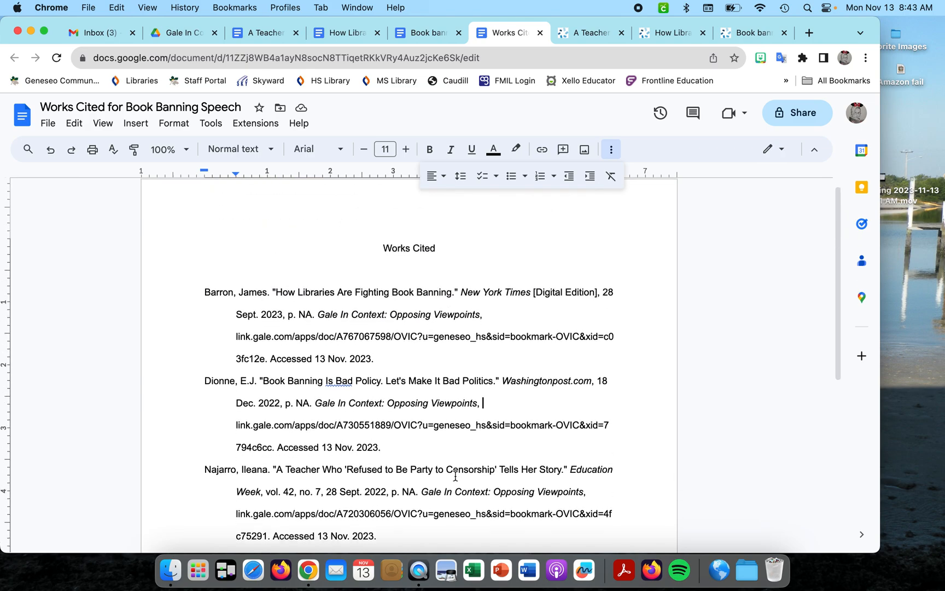
Step: Remove the blank line between the Works Cited heading and the first citation
scroll(455, 476, down, 1)
click(430, 255)
key(super+shift+l)
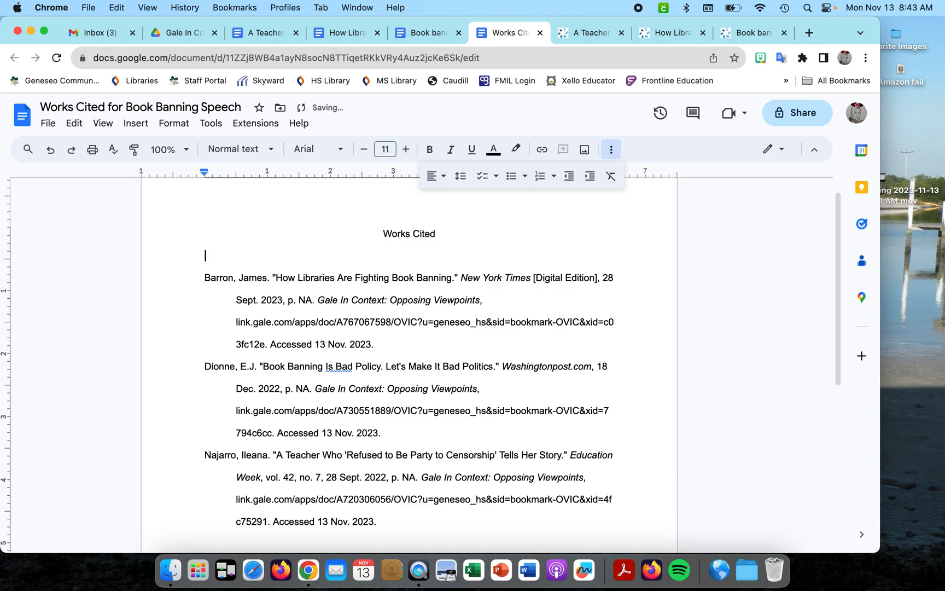
key(BackSpace)
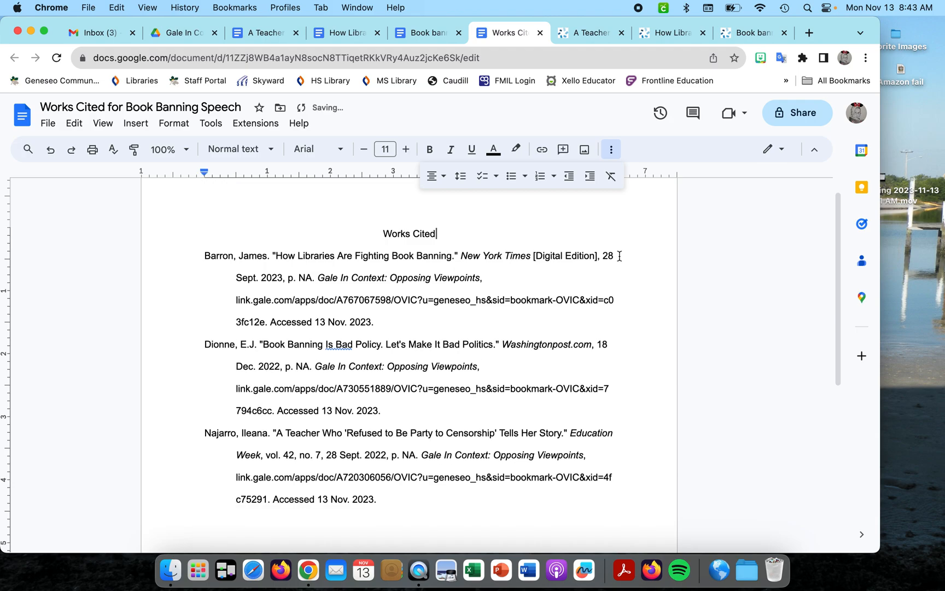
click(628, 391)
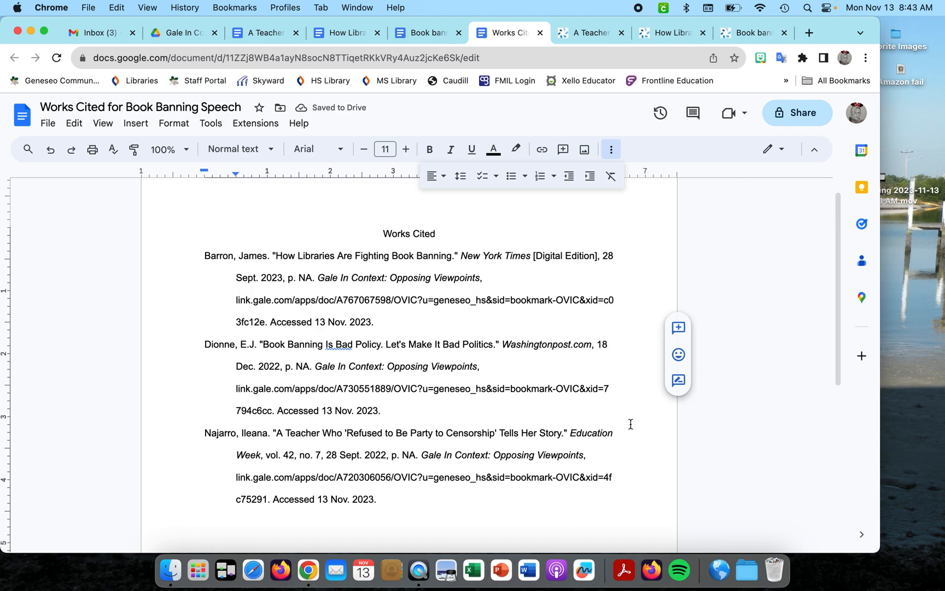
scroll(631, 424, down, 1)
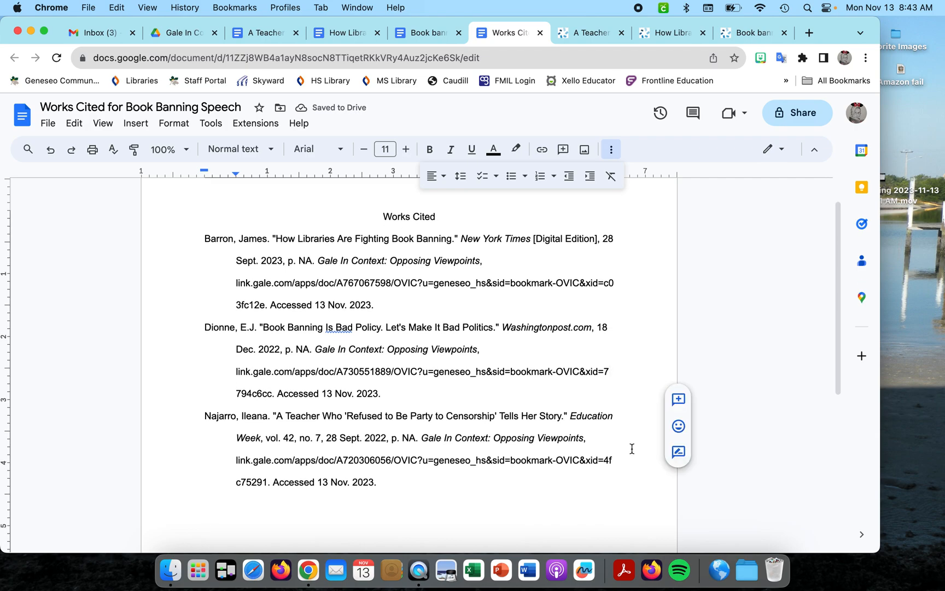